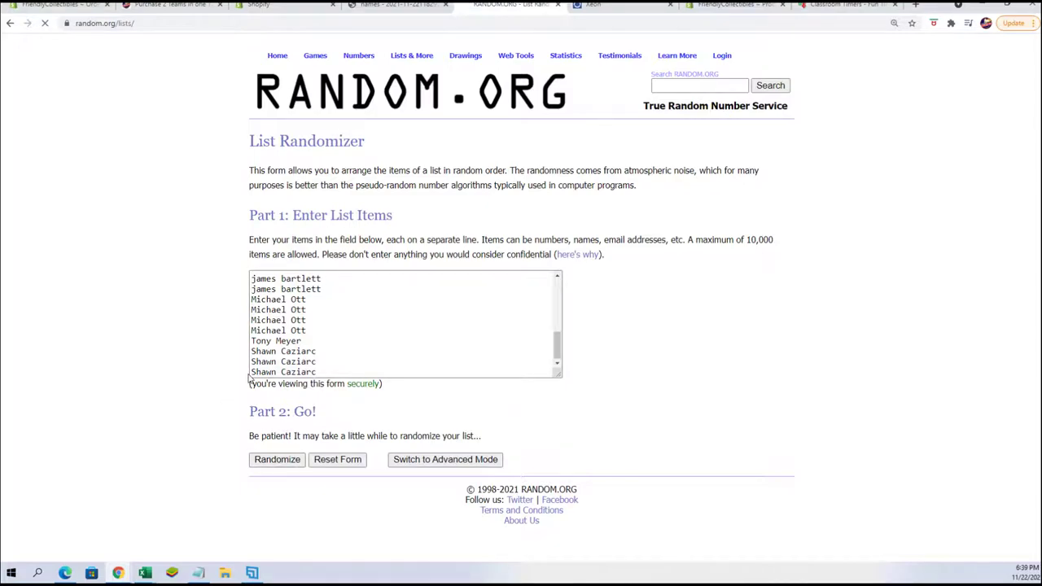
- Re-randomize the 30-item name list in the List Randomizer until it has been shuffled seven times in total
scroll(236, 423, "down", 2)
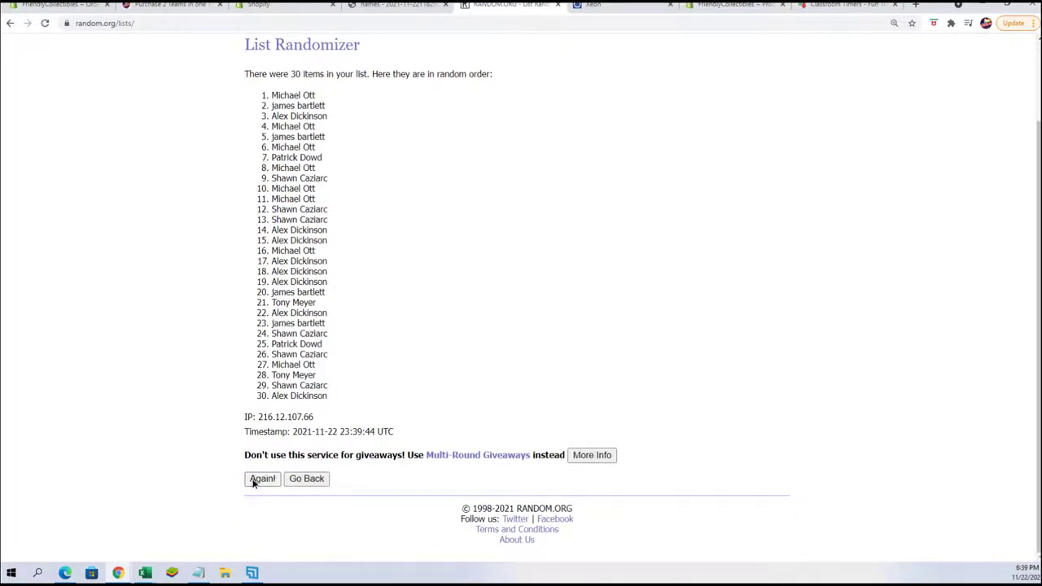
left_click(253, 482)
scroll(236, 435, "down", 2)
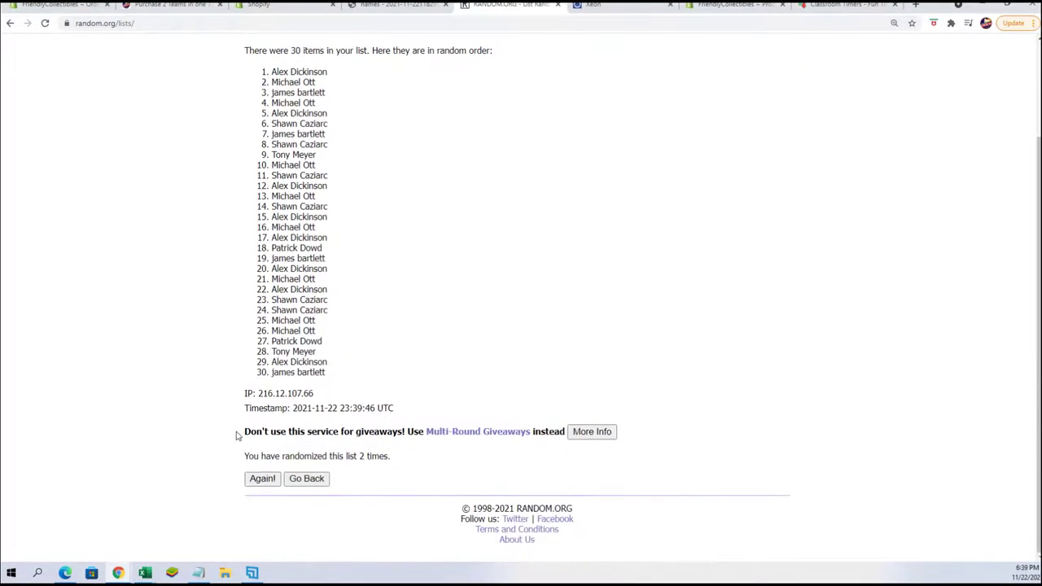
left_click(263, 480)
scroll(225, 355, "down", 2)
left_click(263, 481)
scroll(199, 297, "down", 2)
left_click(261, 480)
scroll(208, 228, "down", 2)
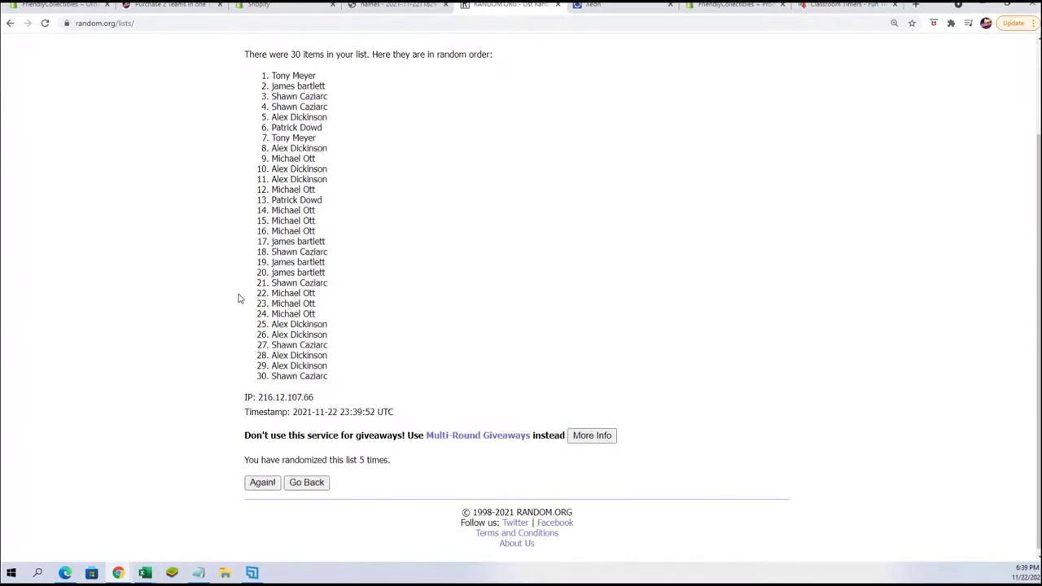
left_click(263, 479)
scroll(220, 223, "down", 2)
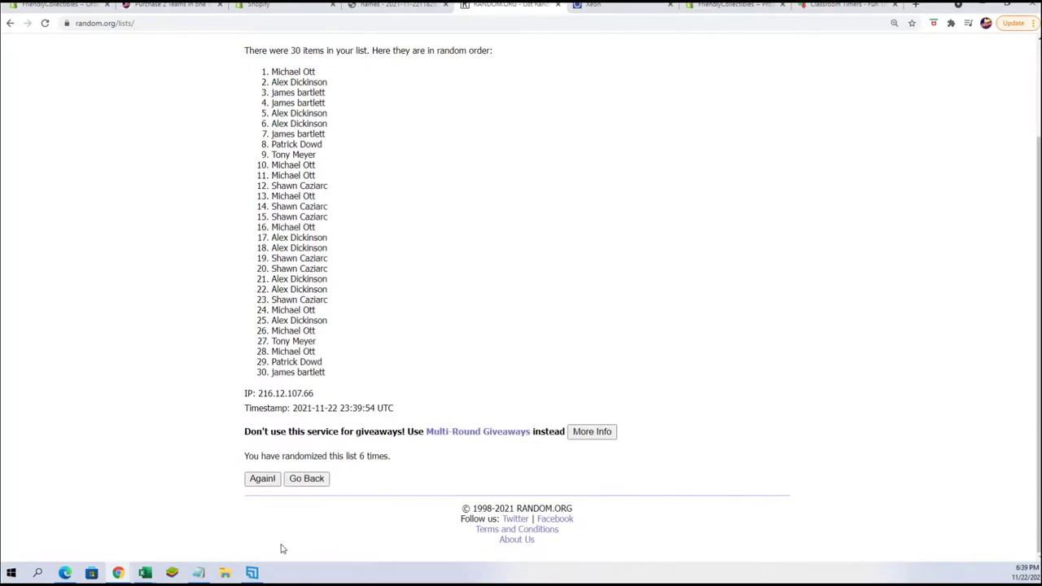
left_click(263, 479)
- Copy all 30 names of the final randomized list
left_click_drag(342, 495, 274, 191)
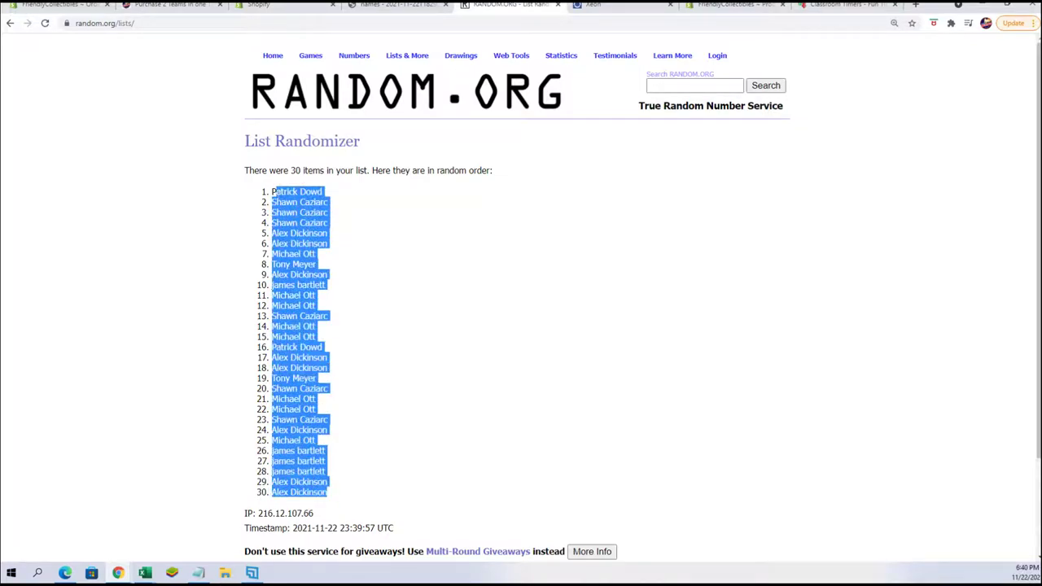
right_click(274, 188)
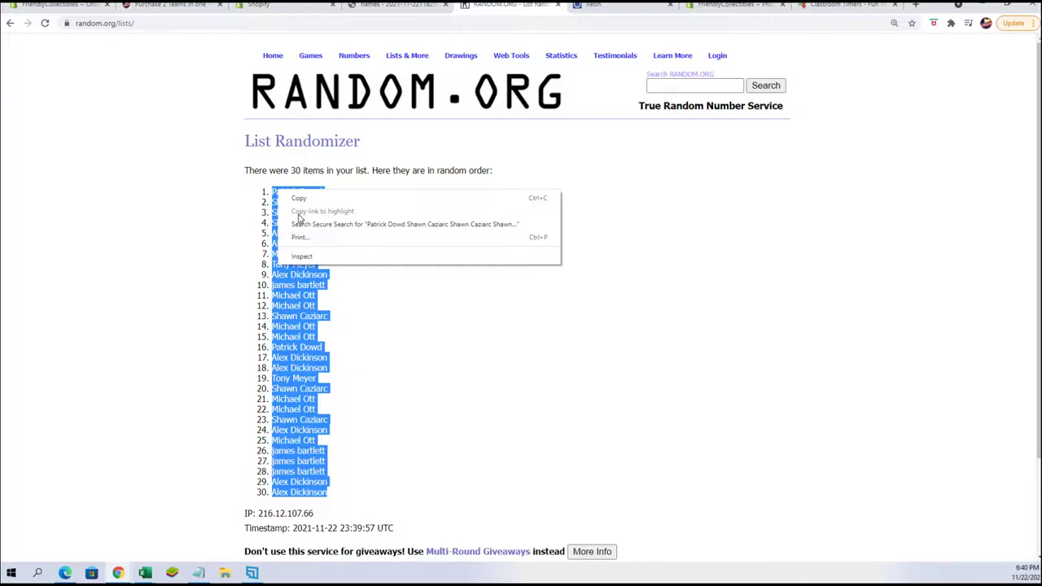
left_click(303, 199)
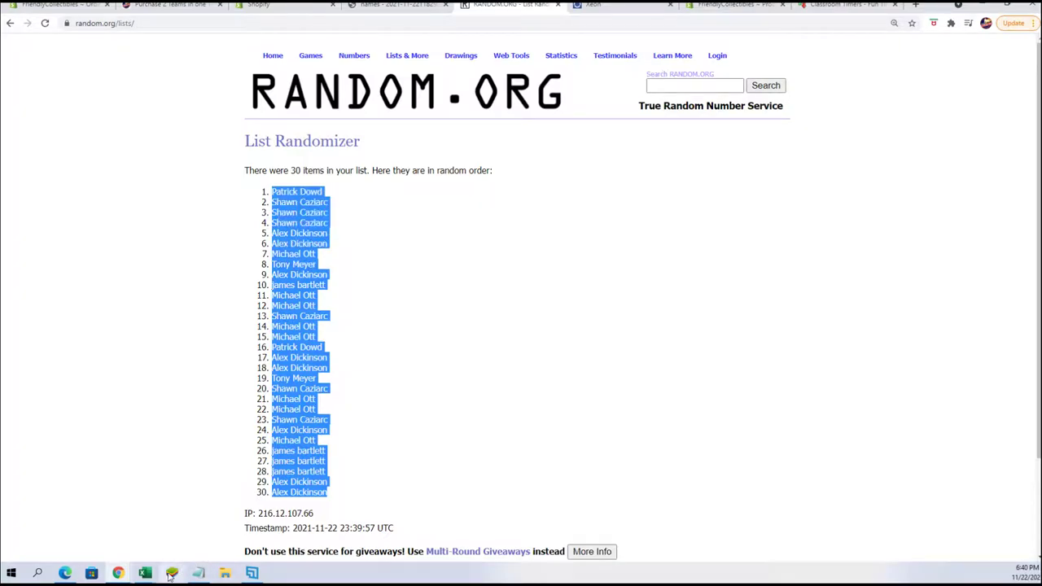
- Switch to the Alpha Hockey workbook in Excel and clear the selected team names in B4:B31
mouse_move(145, 572)
left_click(195, 491)
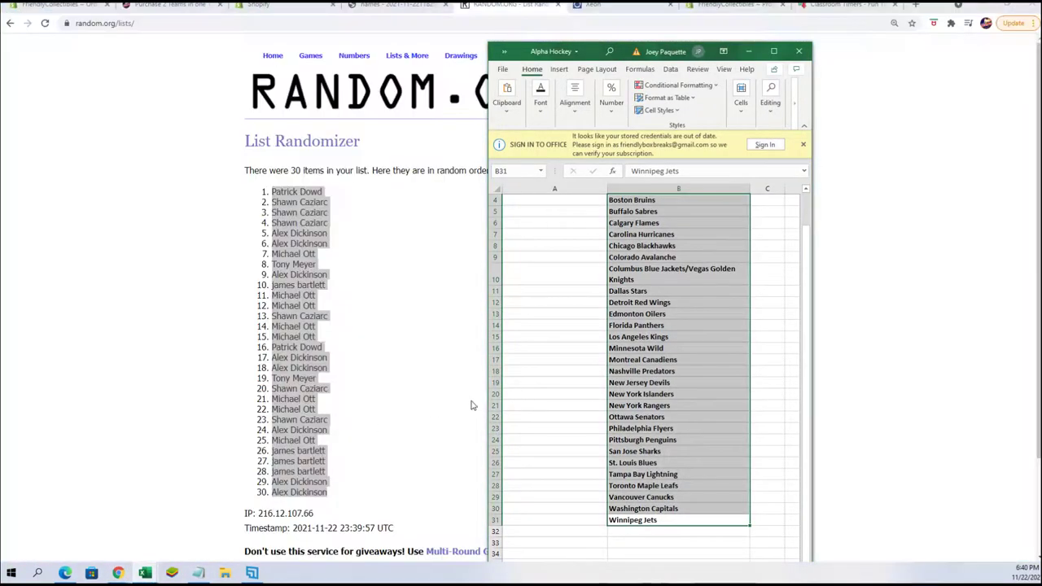
key("Delete")
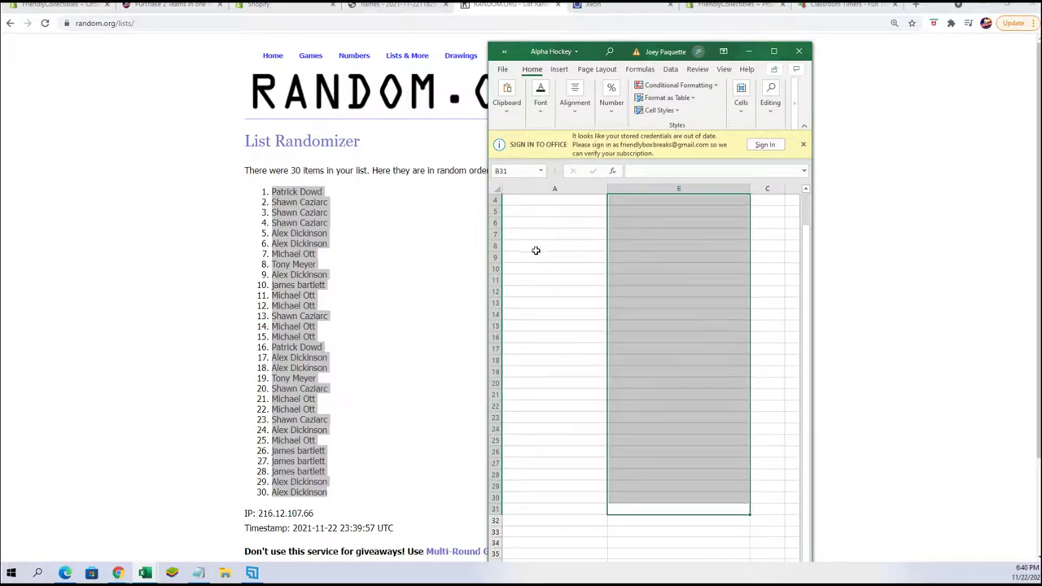
- Paste the copied names as unformatted text into the Owners column, starting at cell A2
left_click(514, 203)
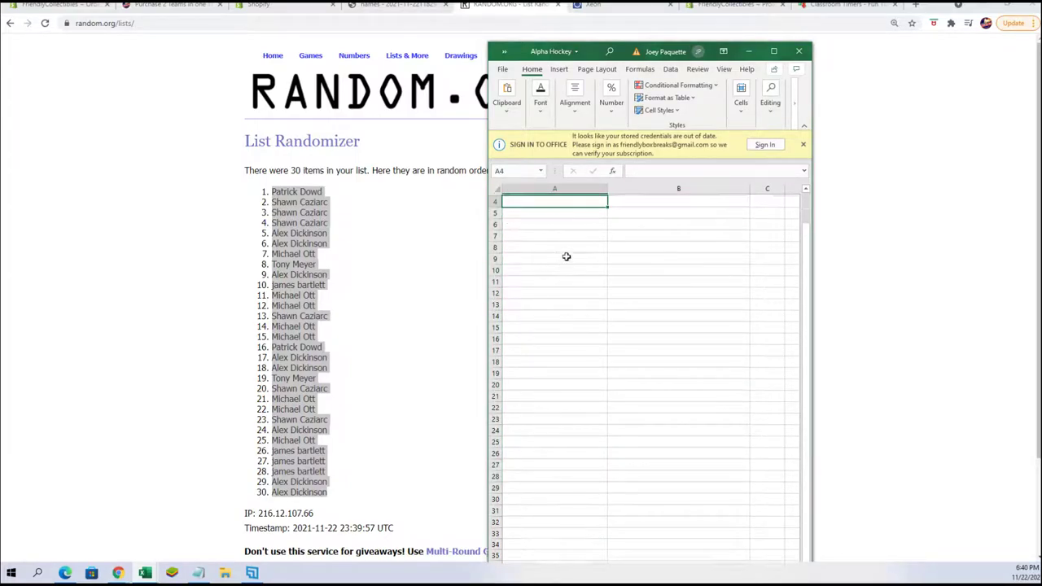
scroll(565, 257, "up", 1)
left_click(674, 222)
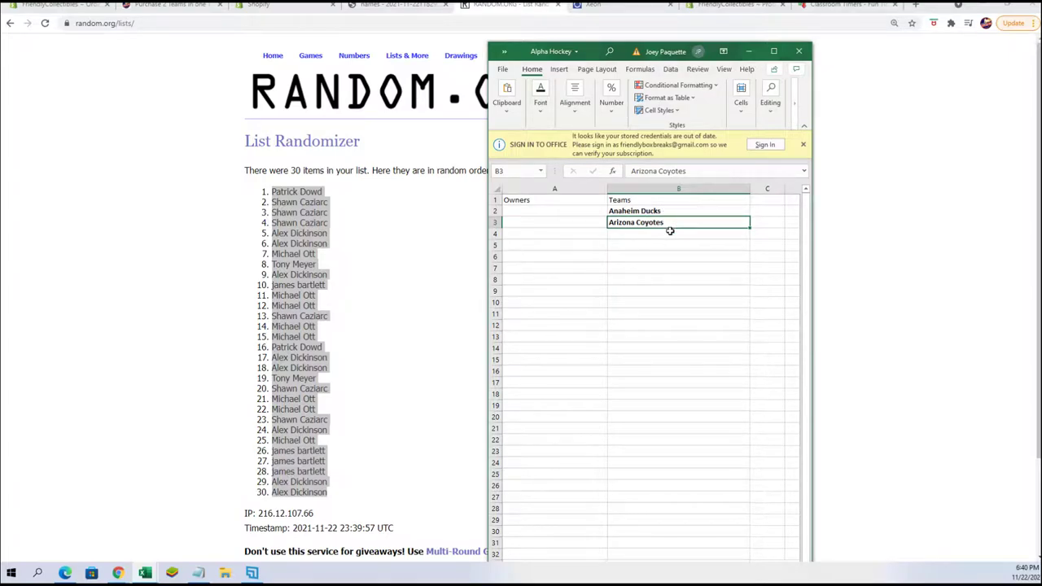
left_click(523, 210)
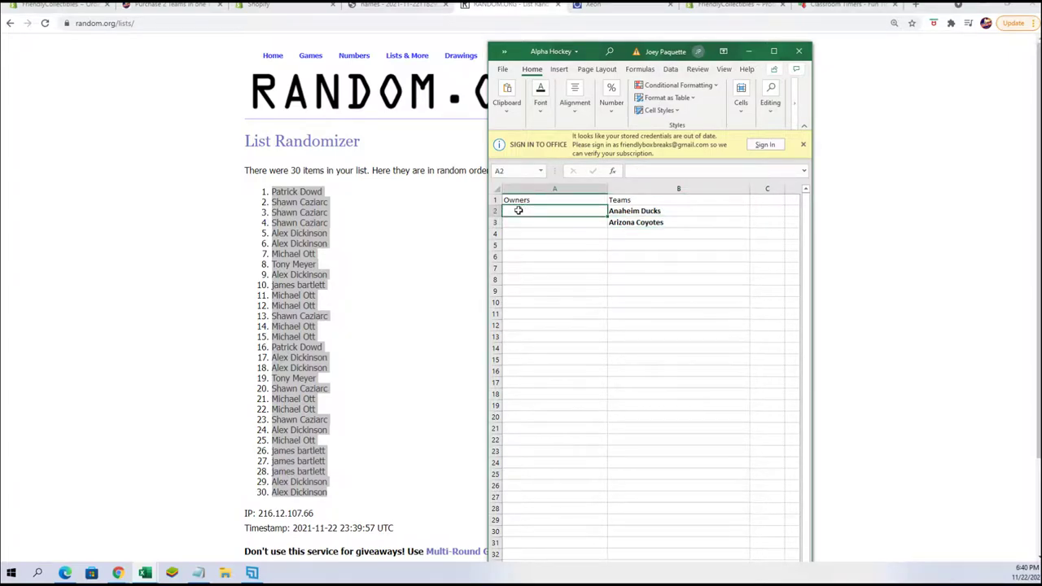
right_click(519, 210)
left_click(547, 283)
left_click(464, 227)
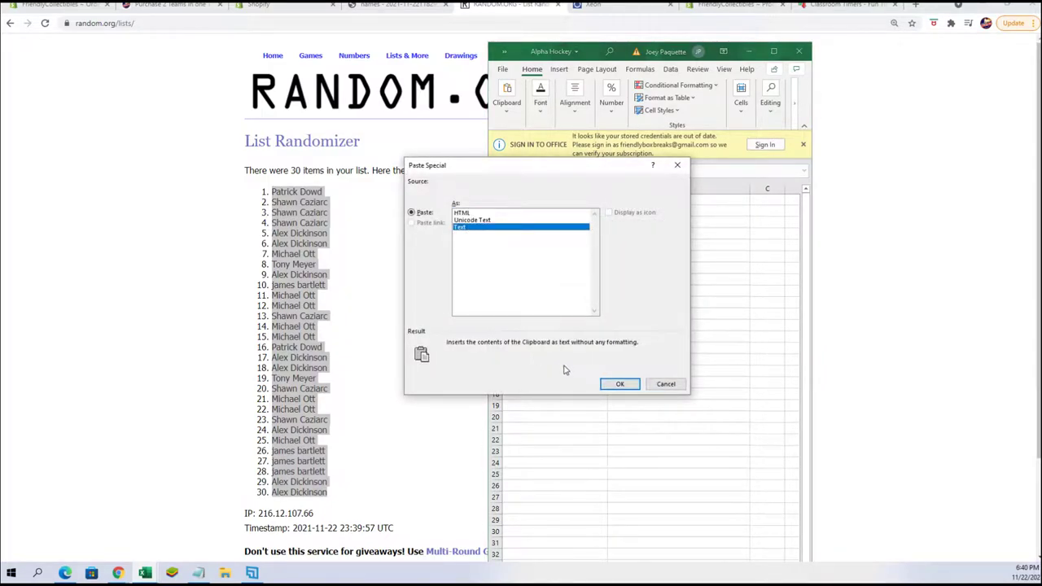
left_click(615, 384)
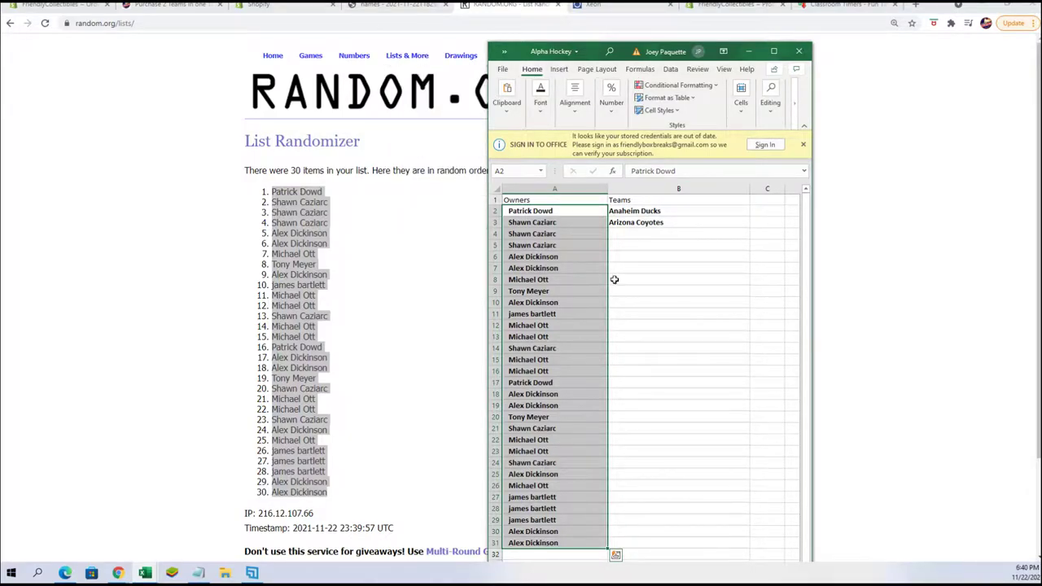
- Copy and clear the Anaheim Ducks and Arizona Coyotes entries in cells B2:B3 of the Alpha Hockey workbook
left_click(198, 573)
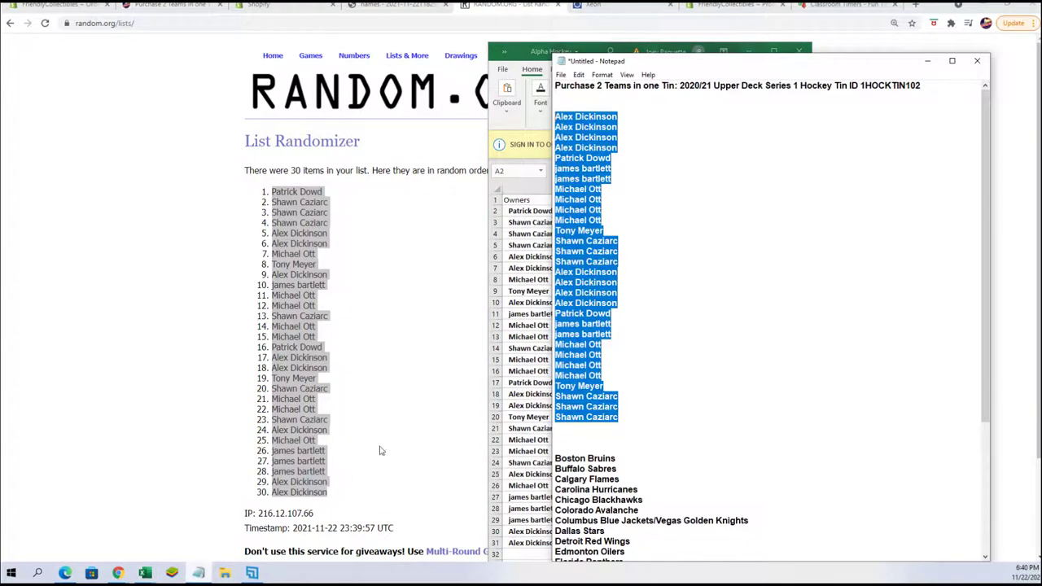
left_click(447, 346)
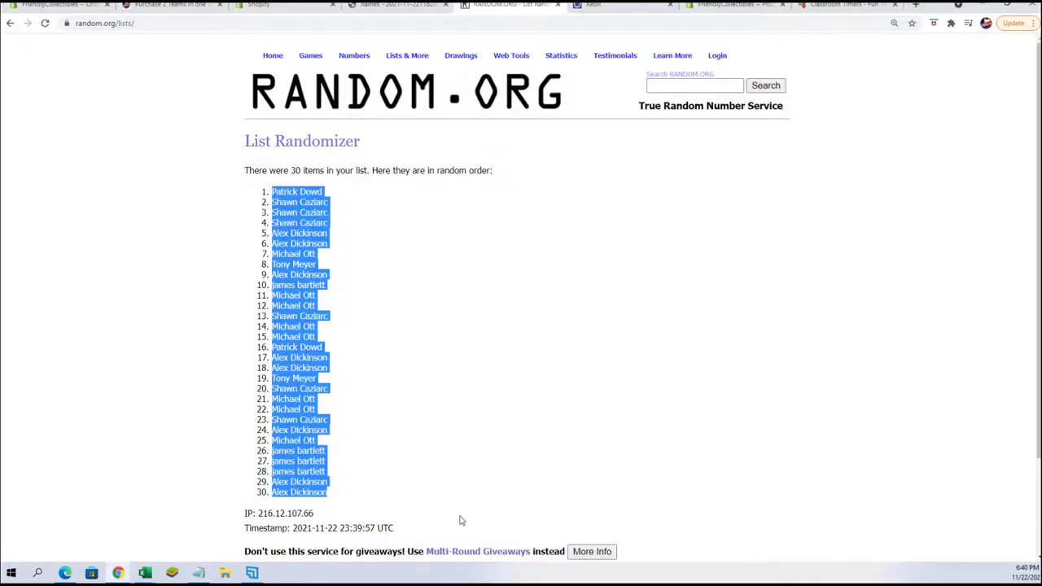
mouse_move(147, 574)
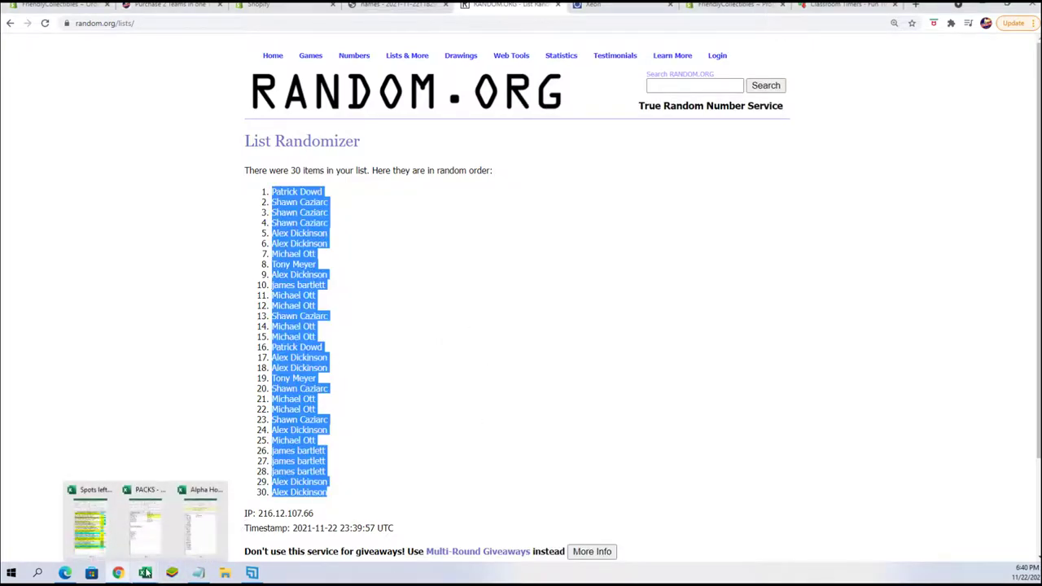
left_click(194, 494)
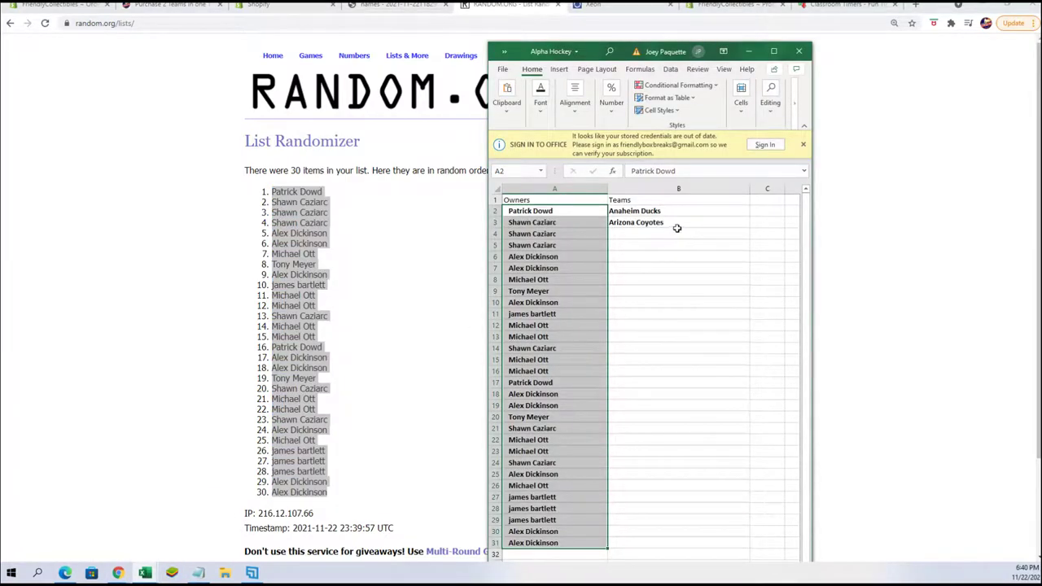
left_click(679, 229)
left_click_drag(680, 228, 663, 211)
right_click(664, 211)
left_click(692, 238)
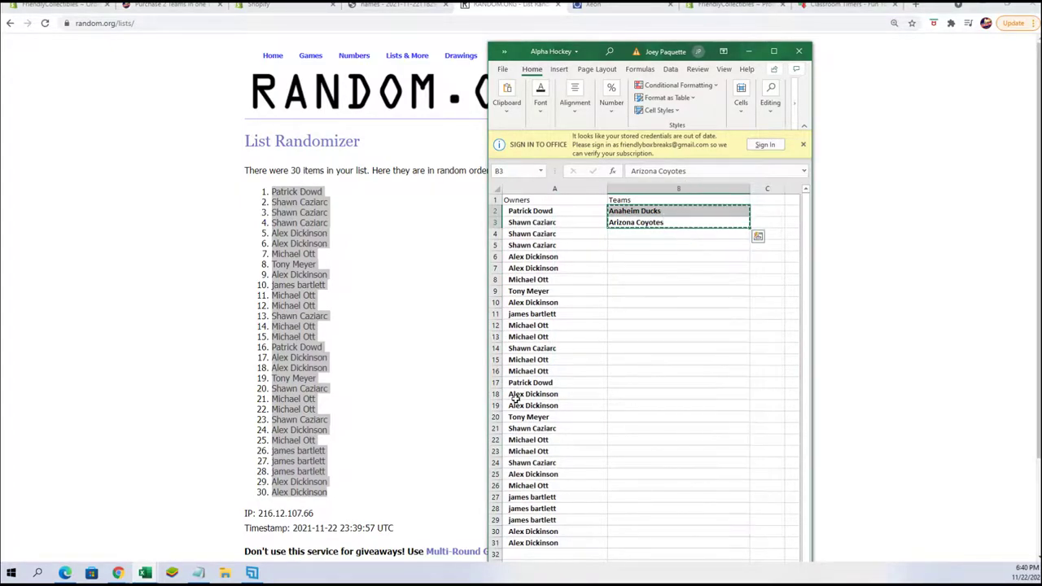
key("Delete")
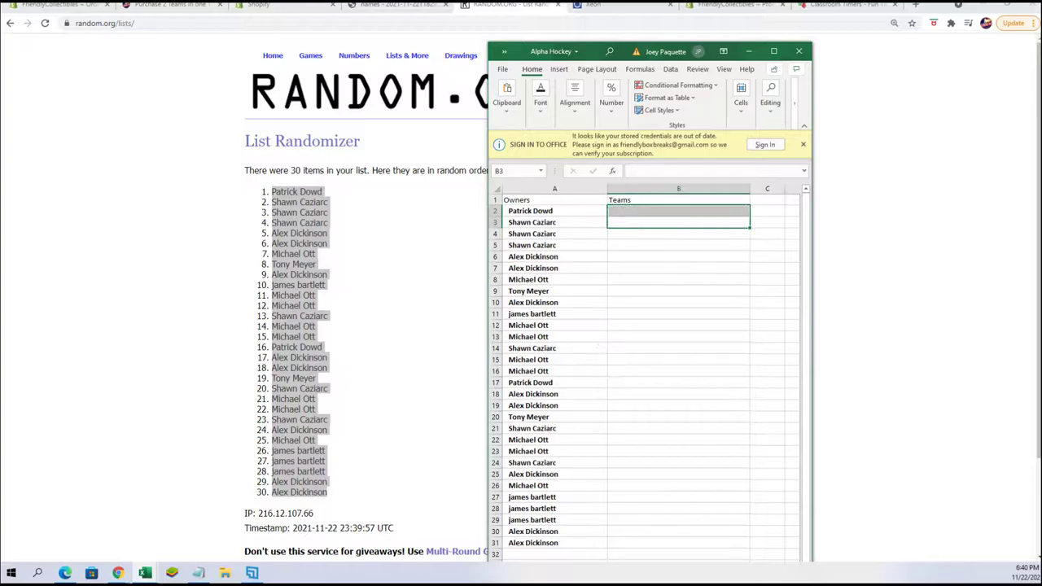
- Maximize the Alpha Hockey workbook and undo the clearing of the team names in B2:B3
left_click(199, 573)
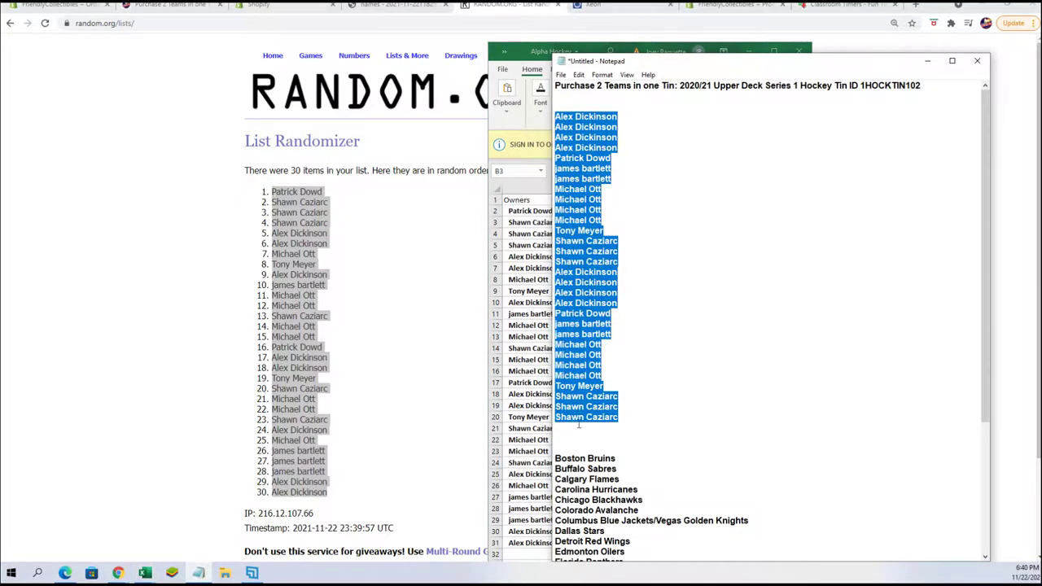
left_click(558, 450)
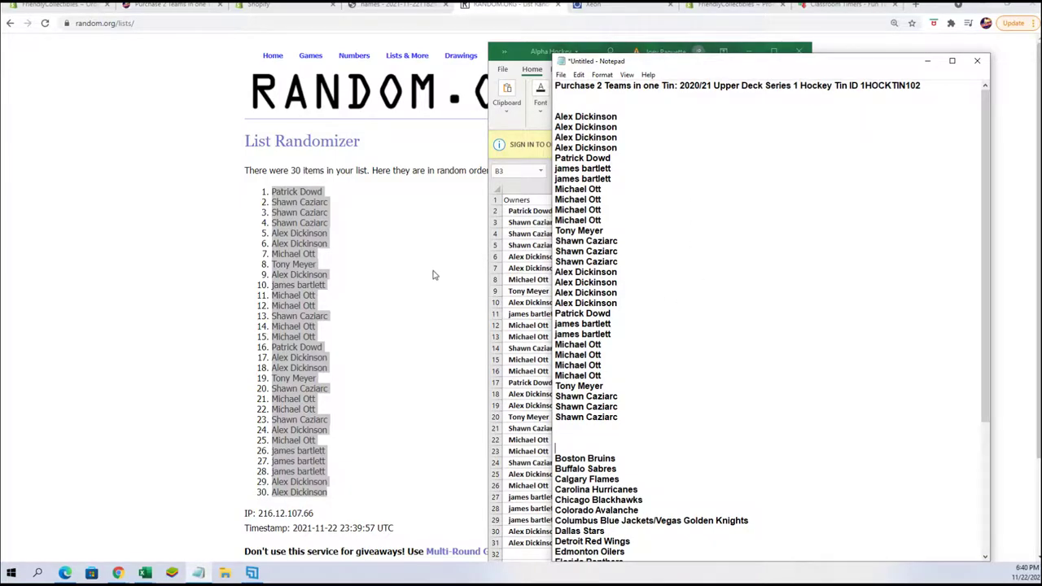
left_click(533, 52)
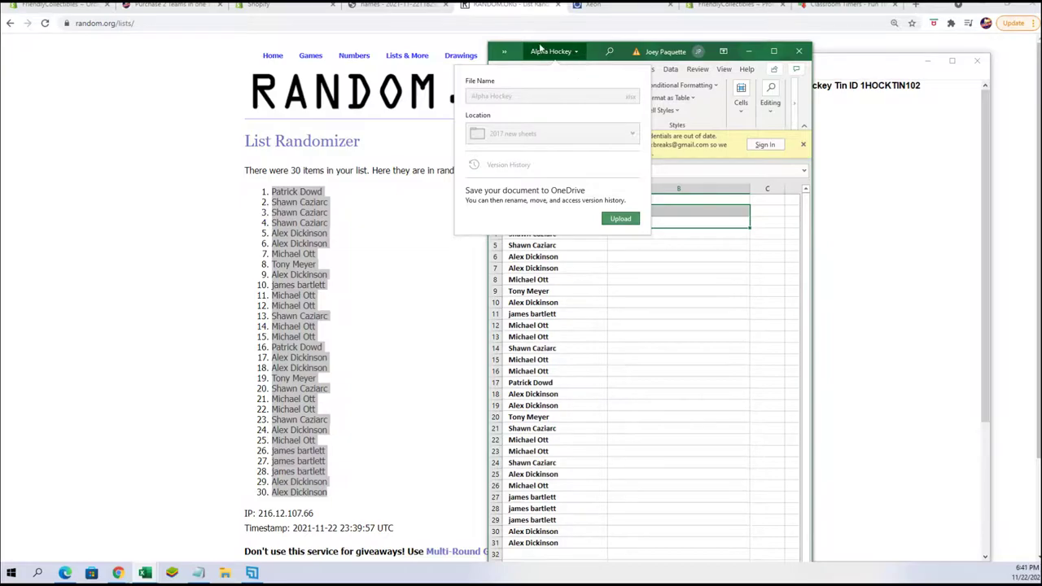
left_click(519, 49)
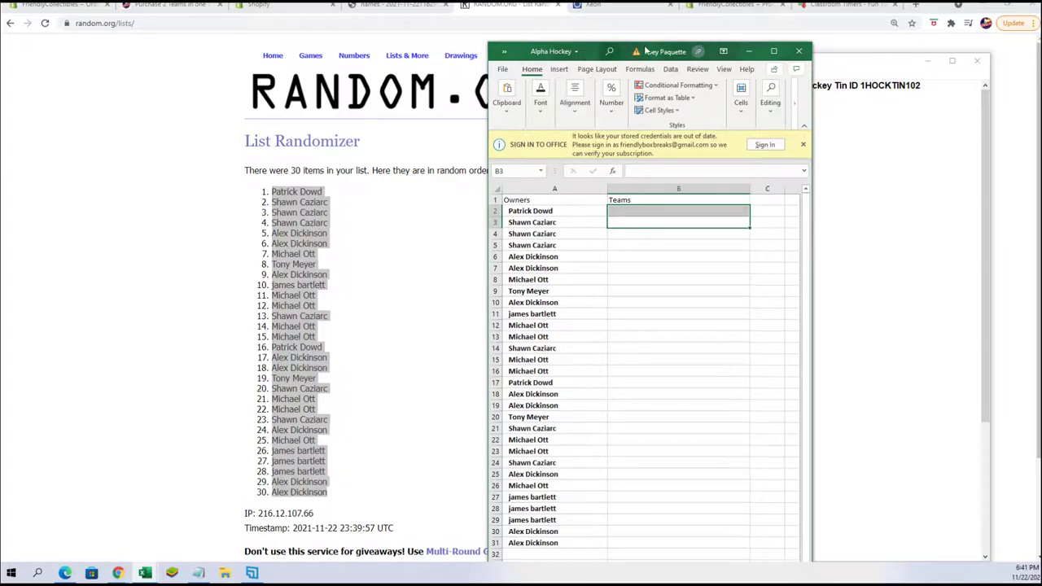
left_click(773, 51)
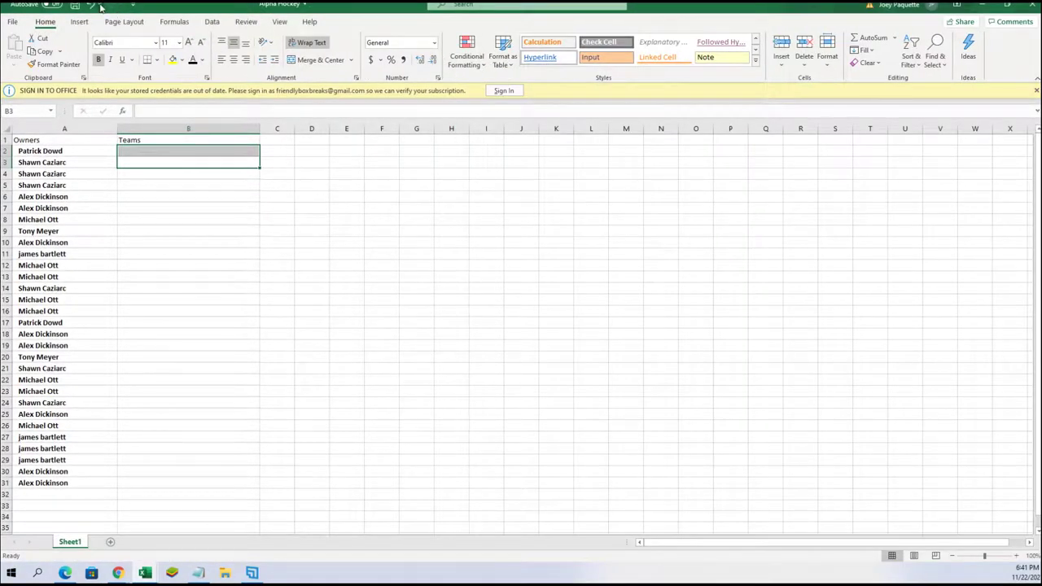
left_click(101, 6)
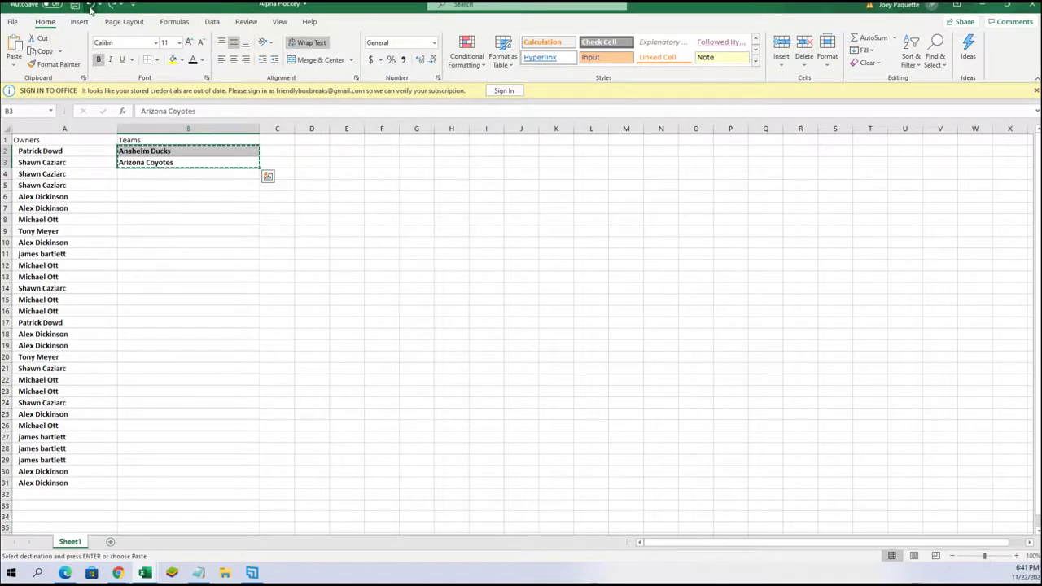
- Copy the text Arizona Coyotes from inside cell B3 and paste it into the Notepad list on the blank line above Boston Bruins
left_click(197, 172)
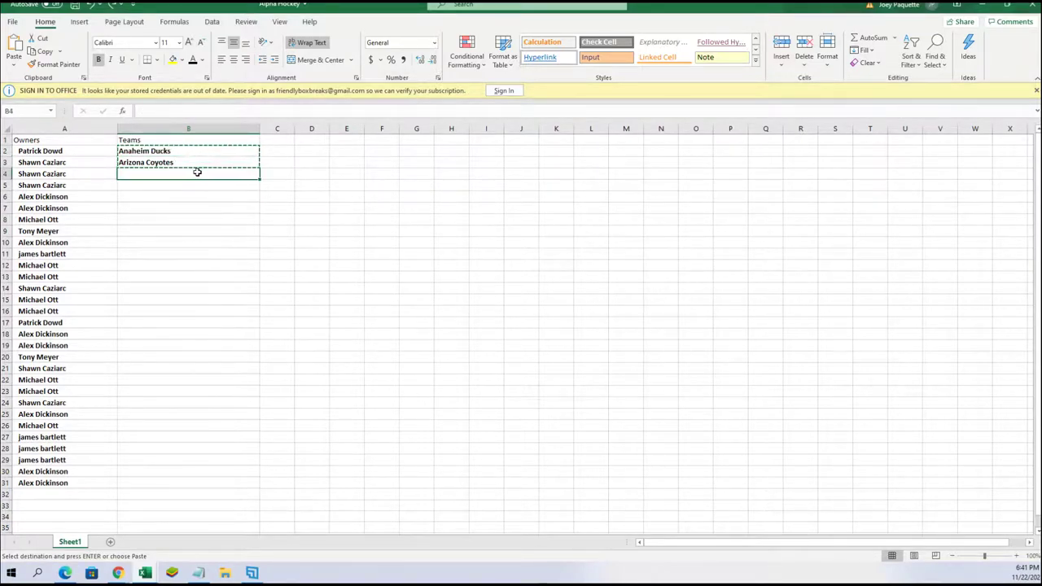
left_click_drag(174, 149, 173, 162)
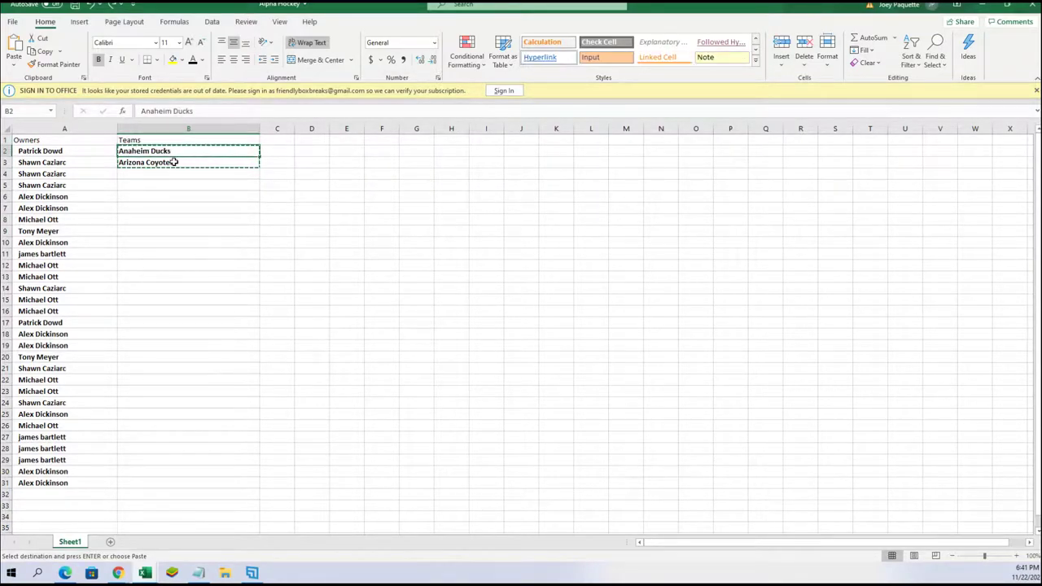
double_click(174, 162)
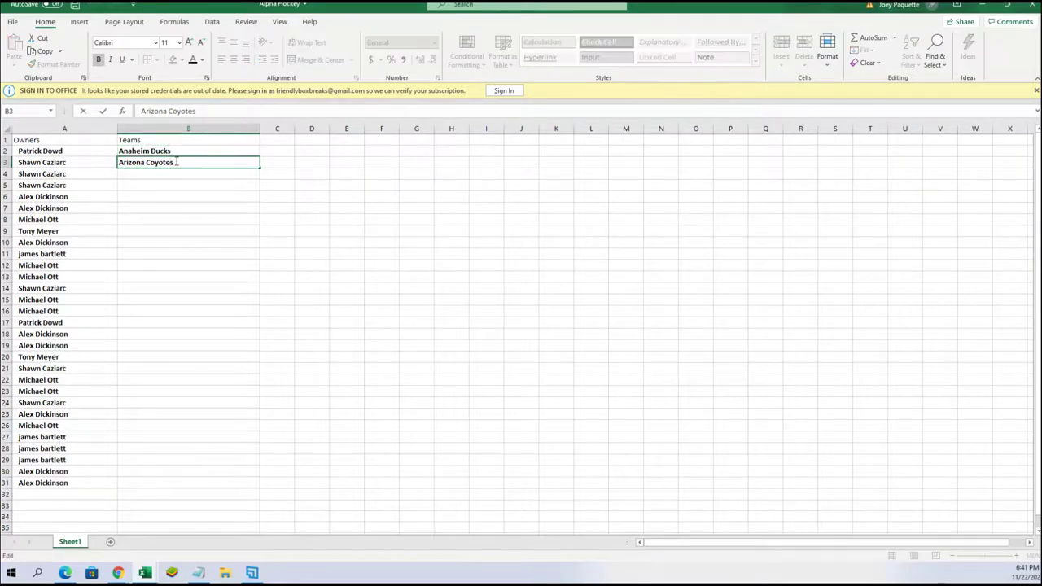
left_click_drag(178, 162, 119, 162)
right_click(140, 162)
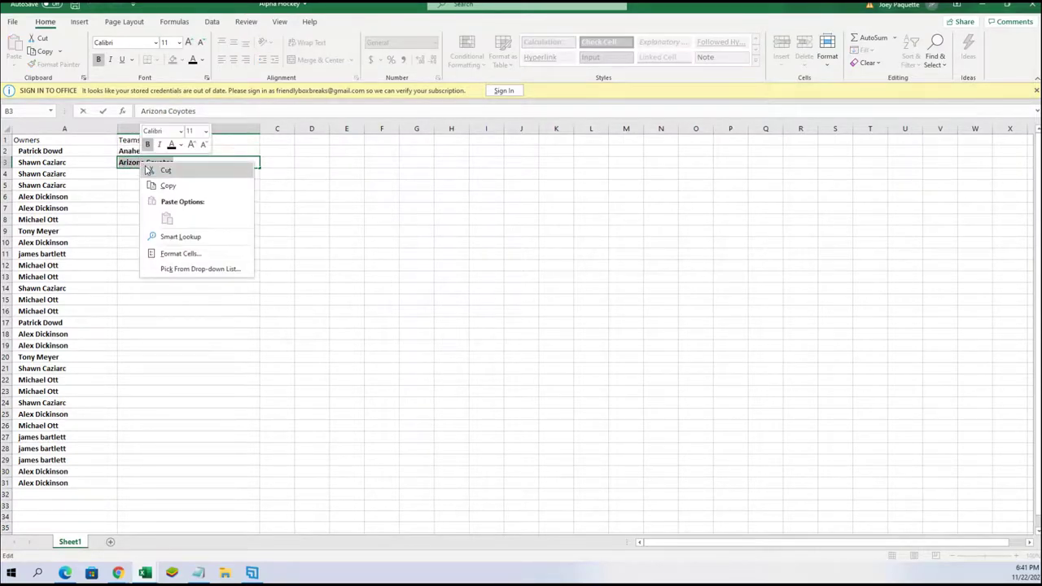
left_click(167, 186)
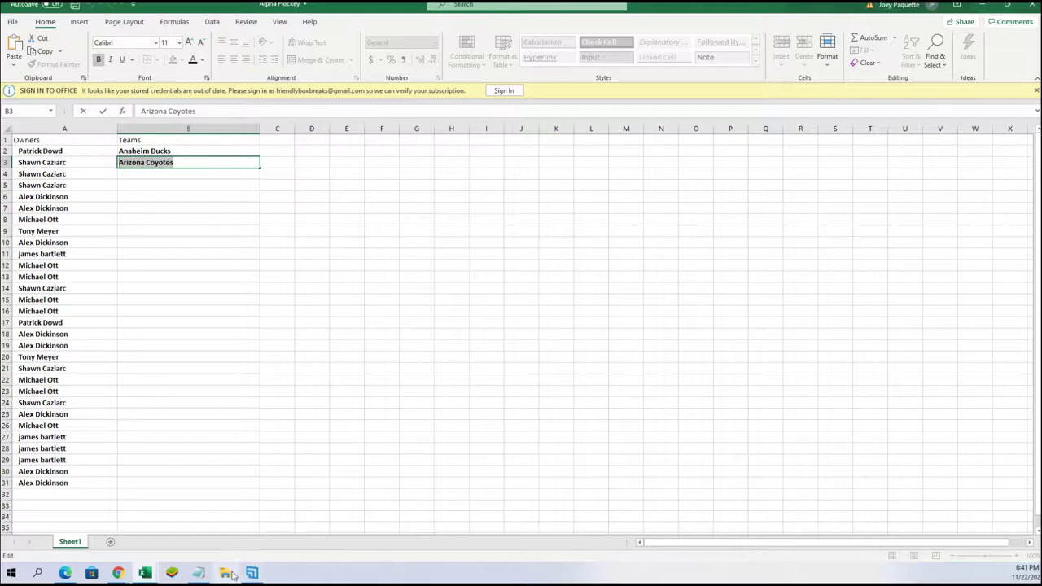
left_click(199, 573)
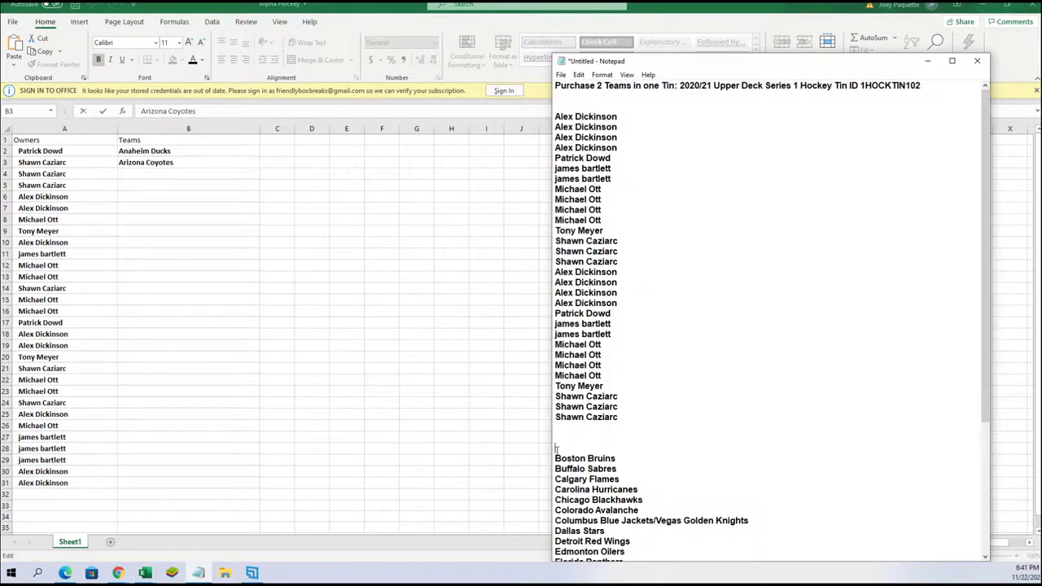
right_click(555, 447)
left_click(586, 330)
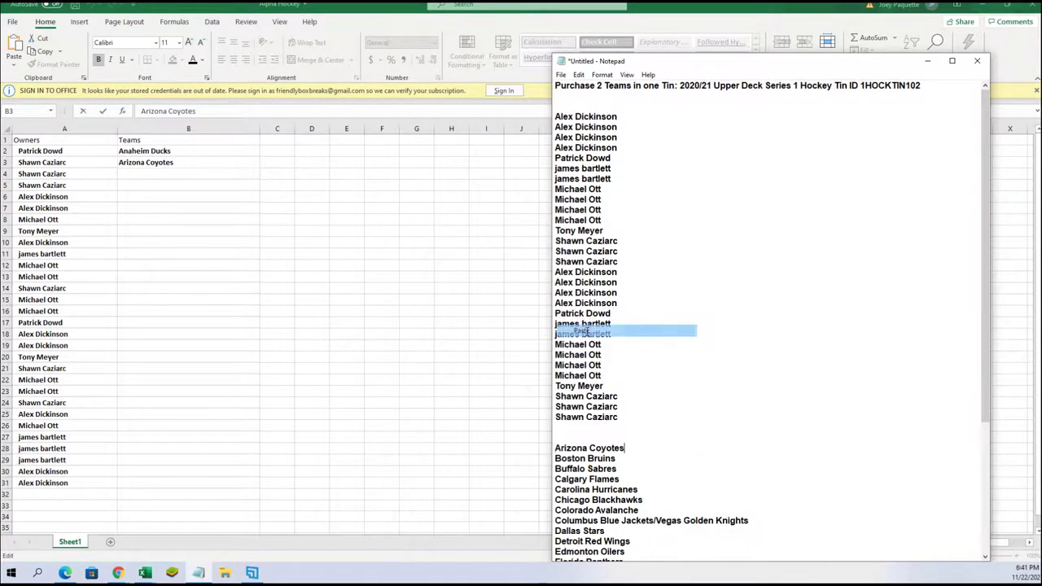
- Copy the text Anaheim Ducks from inside cell B2 of the Alpha Hockey workbook
left_click(174, 151)
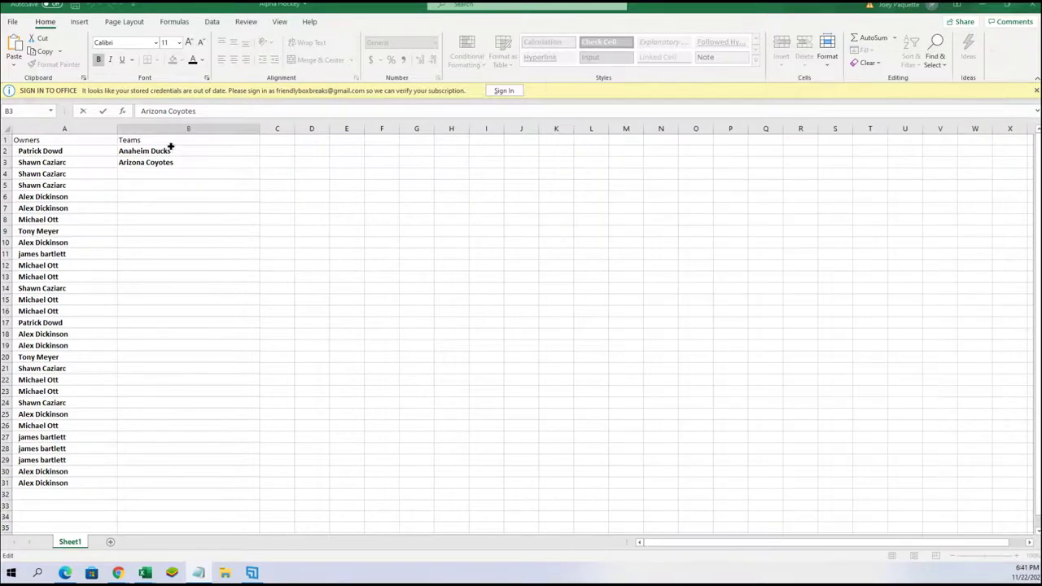
left_click(174, 151)
left_click_drag(173, 151, 118, 151)
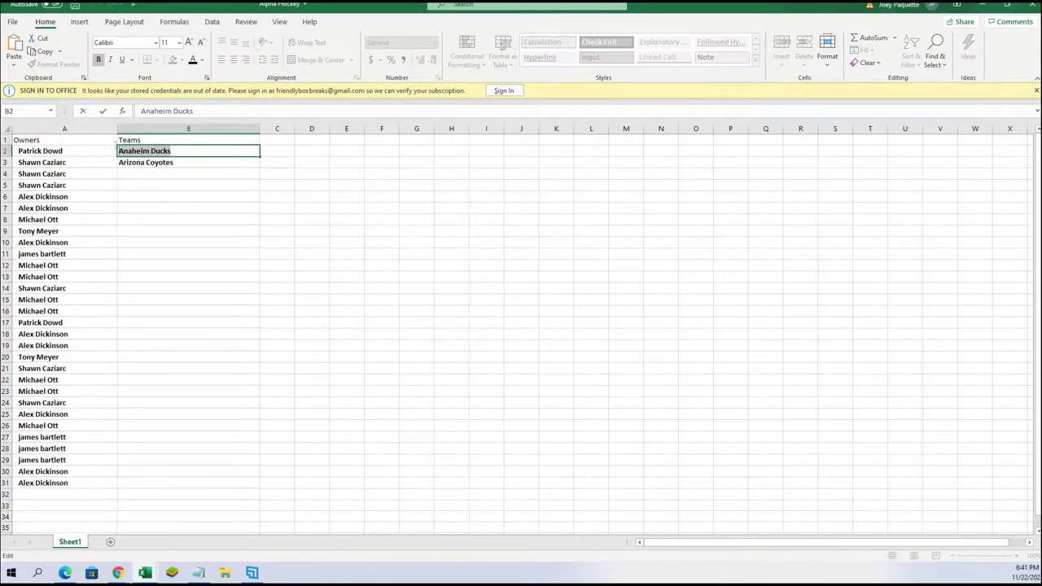
right_click(134, 153)
left_click(161, 178)
- Add blank lines below the last owner name in the Notepad list and paste Anaheim Ducks directly above Arizona Coyotes
left_click(197, 572)
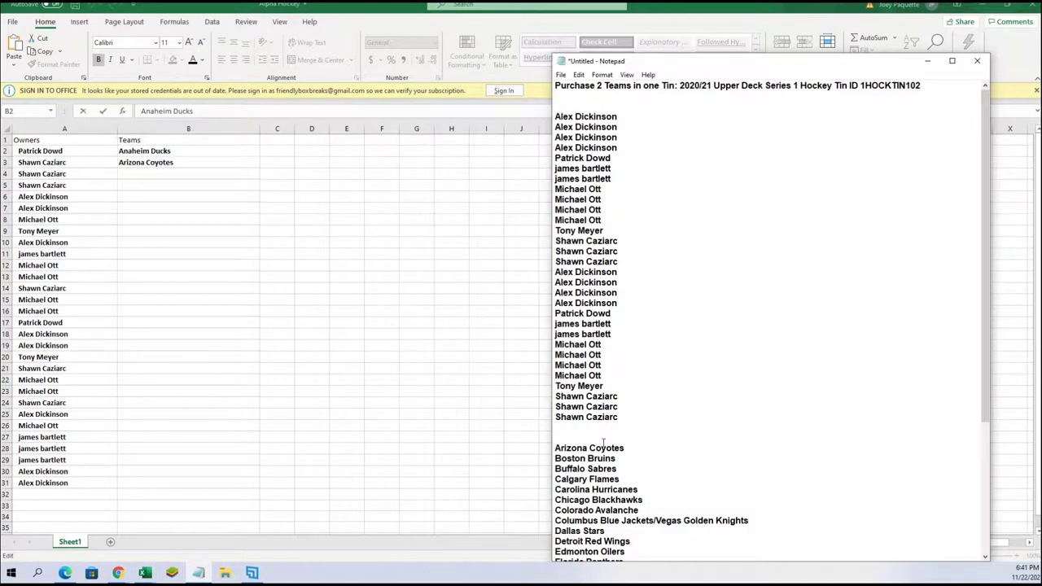
left_click(619, 418)
key("Return")
key("Return")
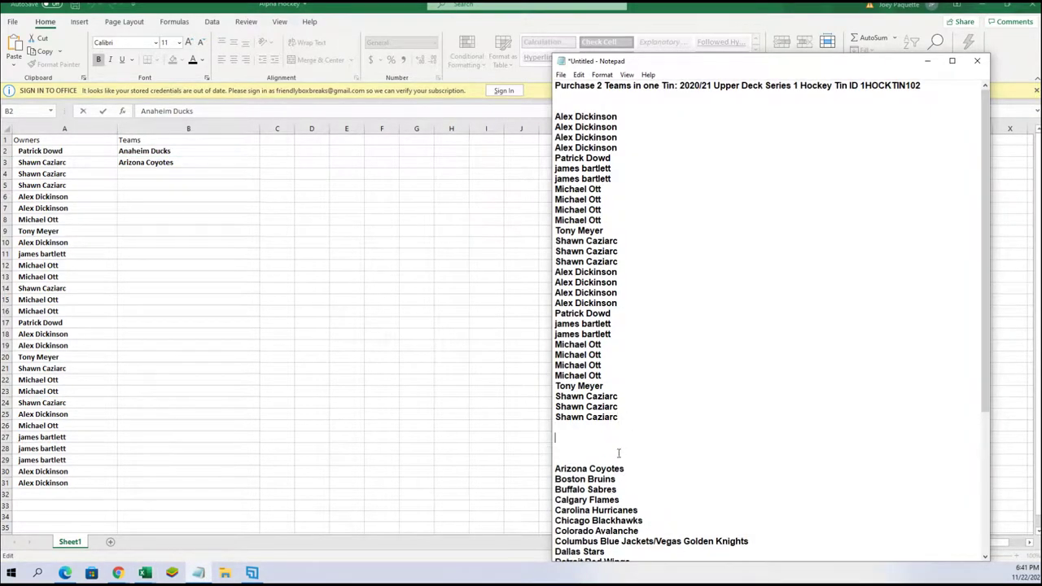
key("ctrl+v")
- Return to the Alpha Hockey workbook and delete the Anaheim Ducks and Arizona Coyotes text from cells B2 and B3
key("alt+Tab")
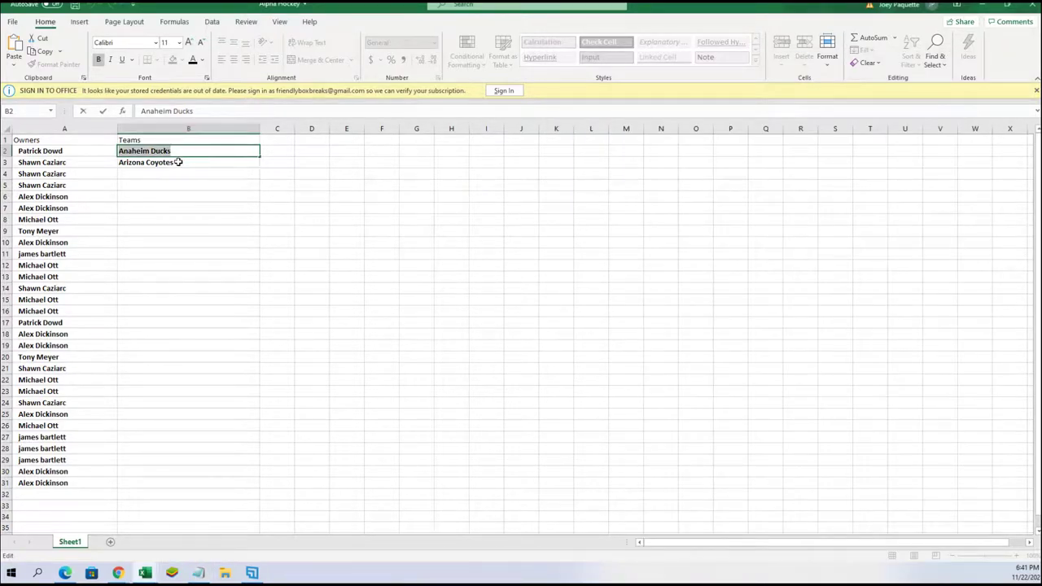
key("BackSpace")
left_click(175, 162)
double_click(181, 162)
key("BackSpace")
key("BackSpace")
key("BackSpace")
key("BackSpace")
key("BackSpace")
key("BackSpace")
key("BackSpace")
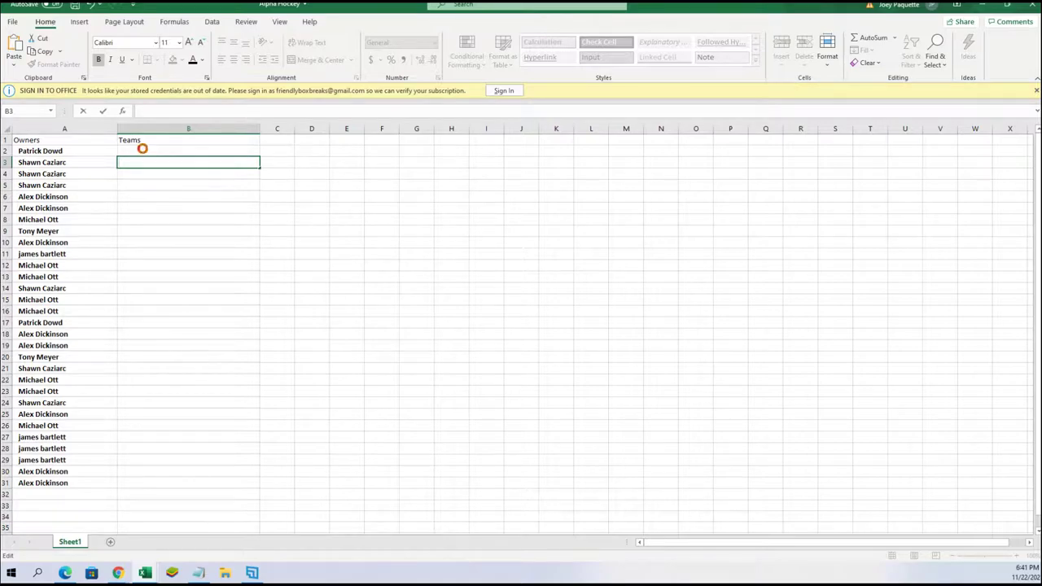
left_click(142, 148)
- Restore the workbook to a smaller window and open a new blank List Randomizer form on random.org
left_click(198, 573)
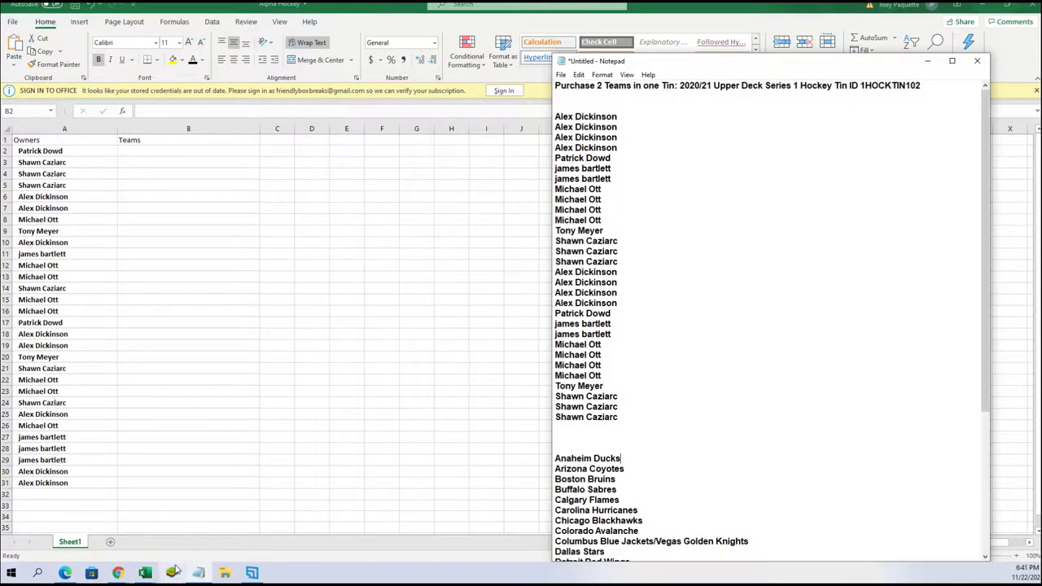
left_click(1008, 5)
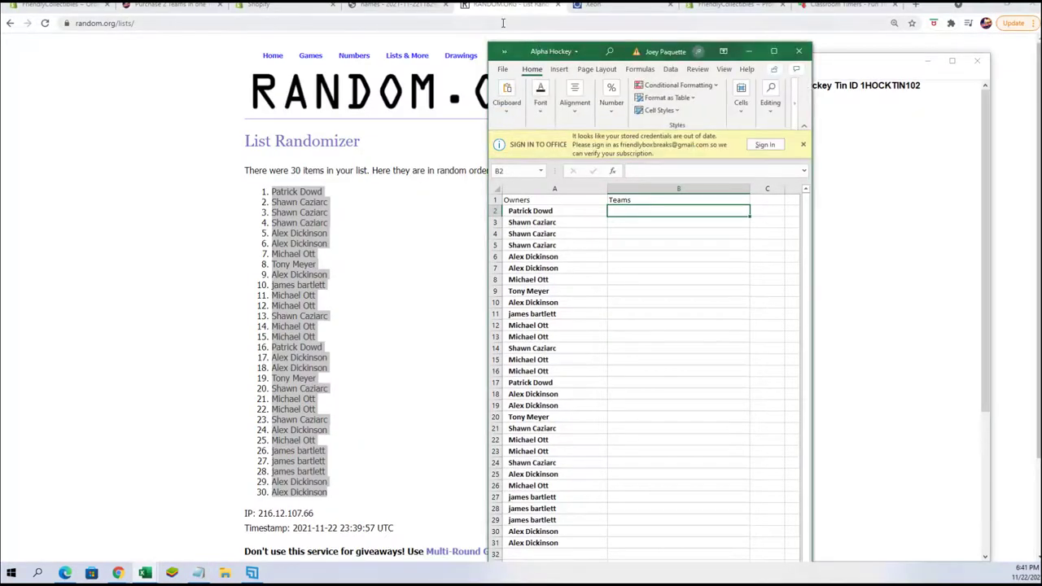
left_click(404, 57)
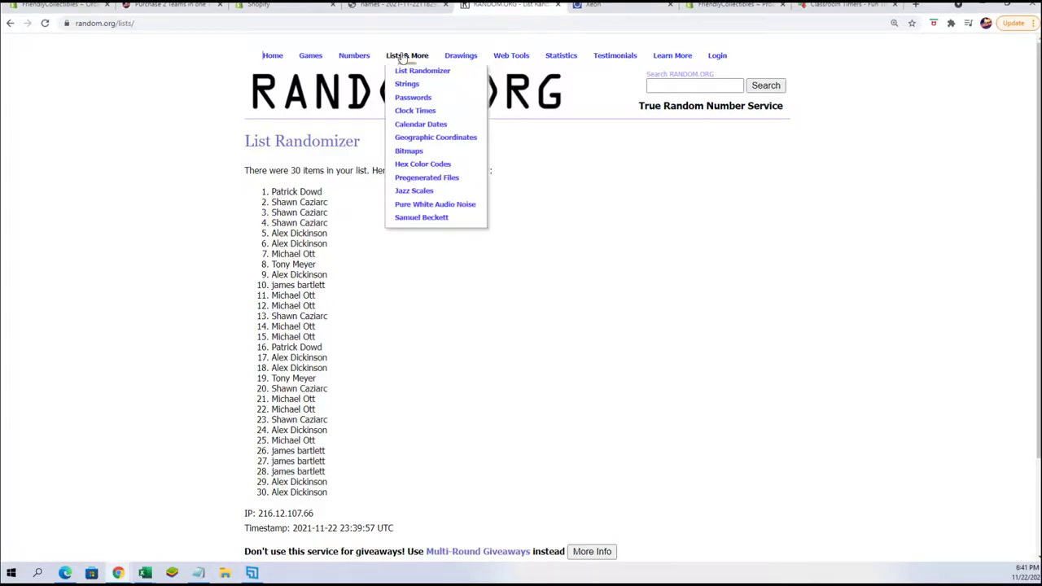
left_click(403, 70)
- Copy all team names from Anaheim Ducks to Winnipeg Jets in Notepad and paste them into the List Randomizer's items field
left_click(198, 573)
left_click_drag(557, 454, 683, 571)
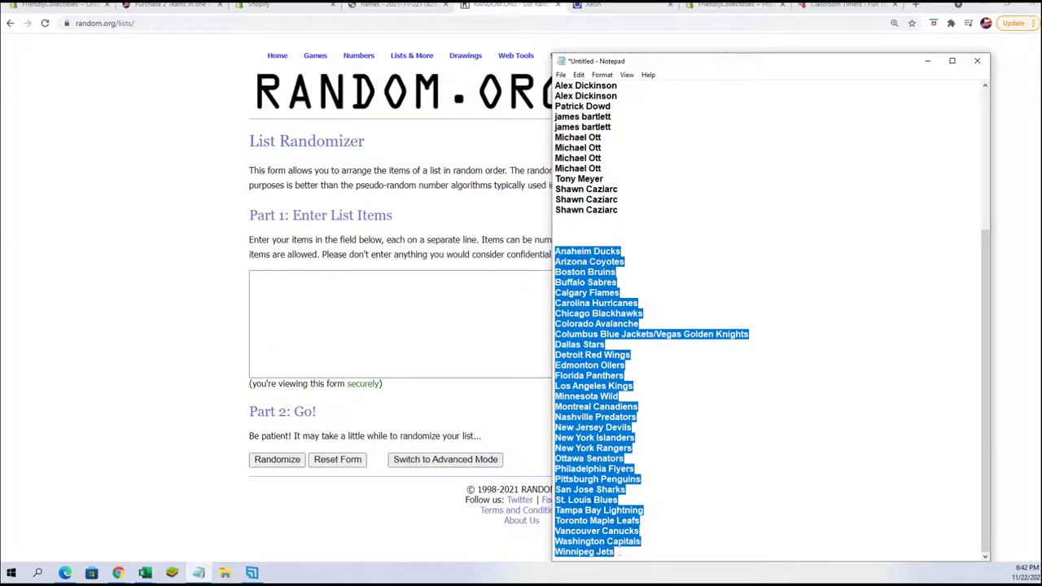
right_click(587, 297)
left_click(617, 335)
left_click(304, 298)
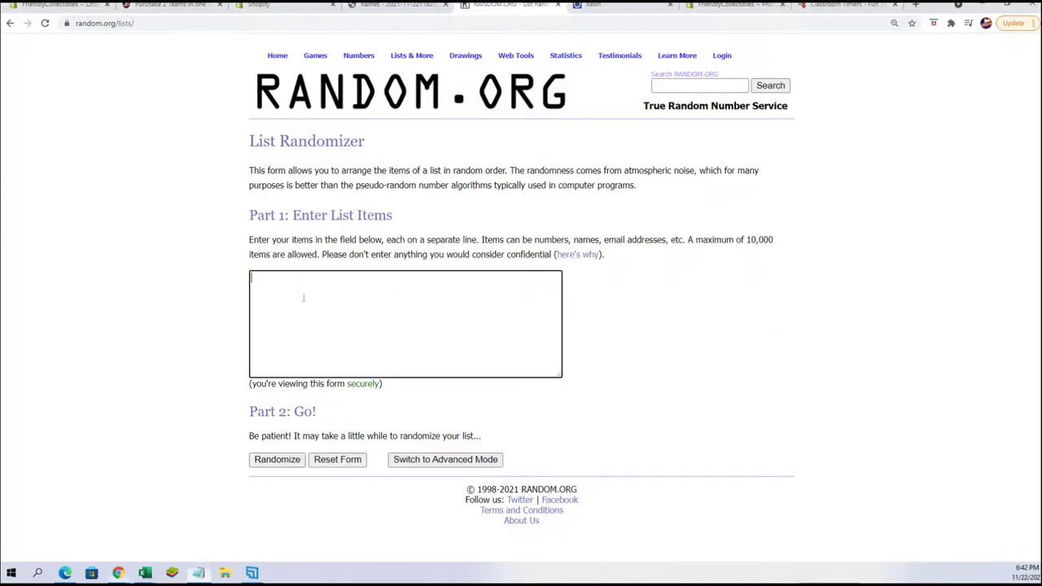
right_click(303, 298)
left_click(323, 379)
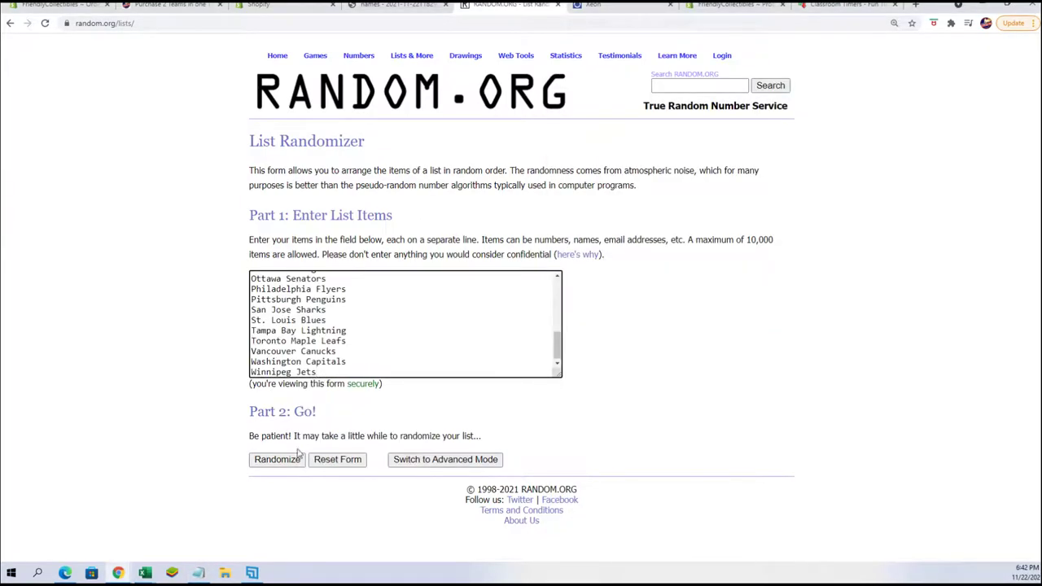
- Randomize the team list seven times
left_click(263, 461)
scroll(261, 423, "down", 3)
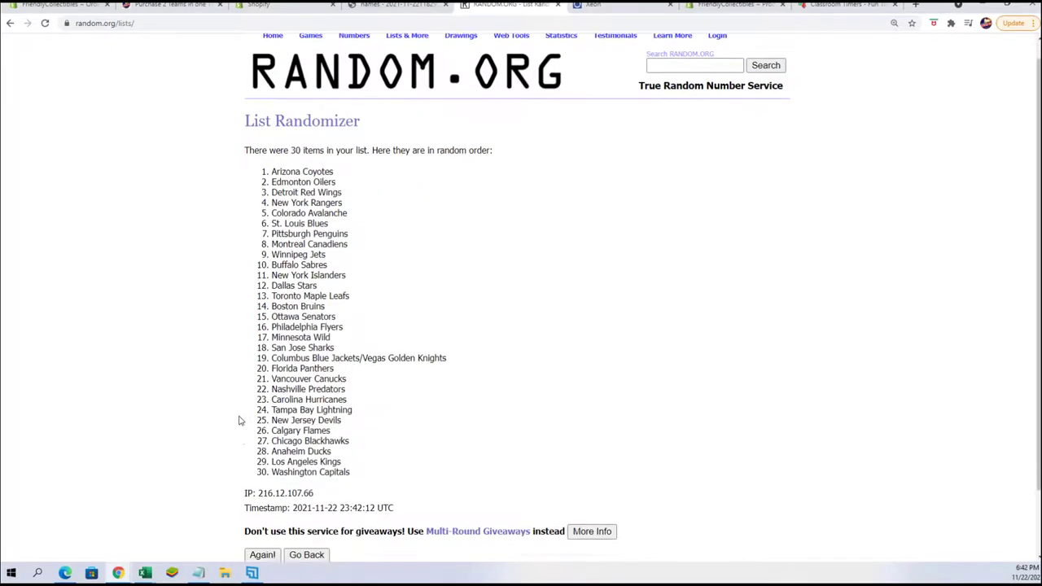
left_click(257, 485)
scroll(243, 368, "down", 3)
left_click(259, 478)
scroll(244, 407, "down", 3)
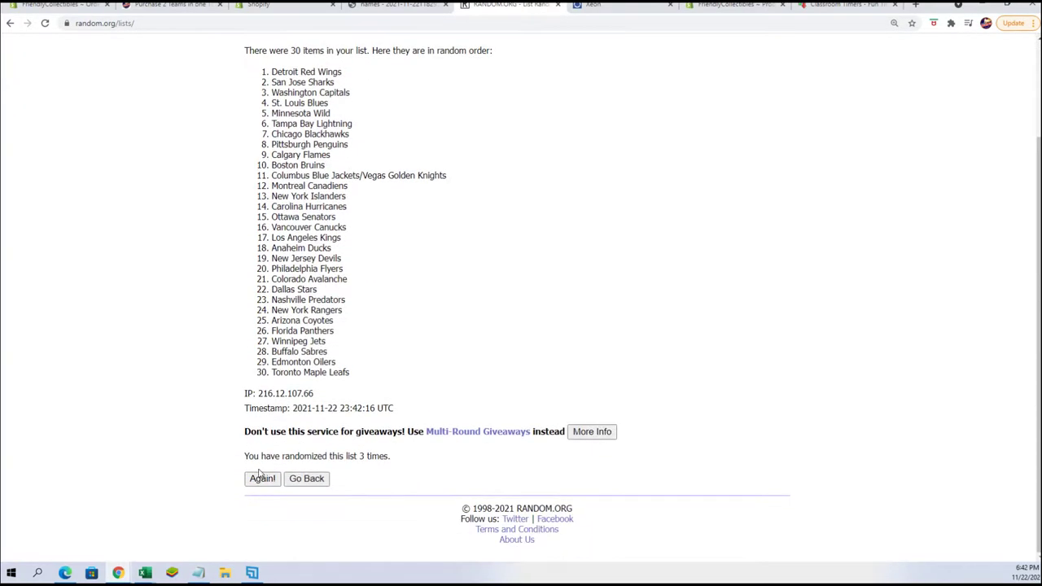
left_click(260, 478)
scroll(275, 441, "down", 3)
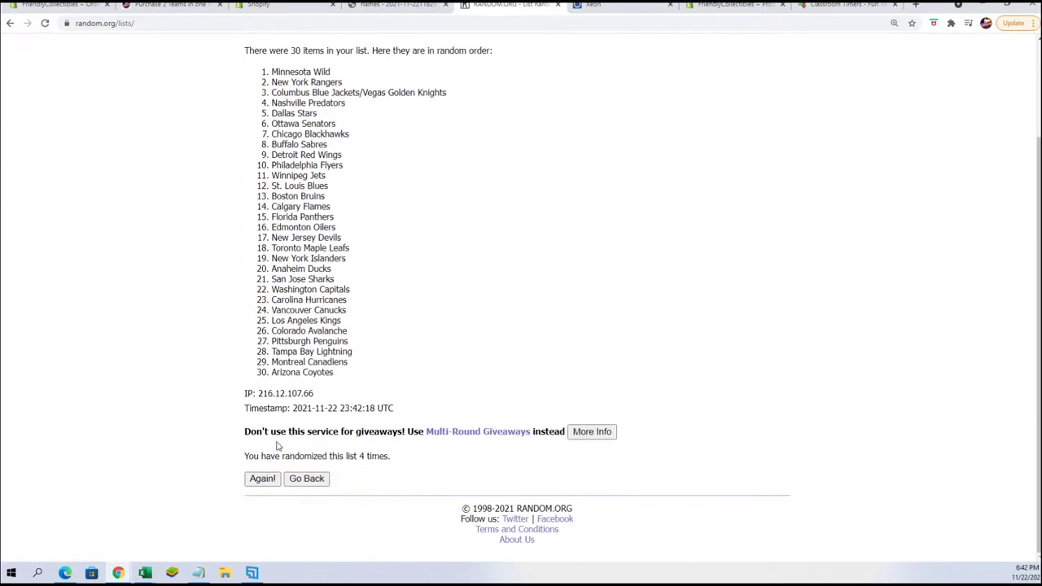
left_click(261, 479)
scroll(240, 407, "down", 3)
left_click(249, 475)
scroll(224, 281, "down", 3)
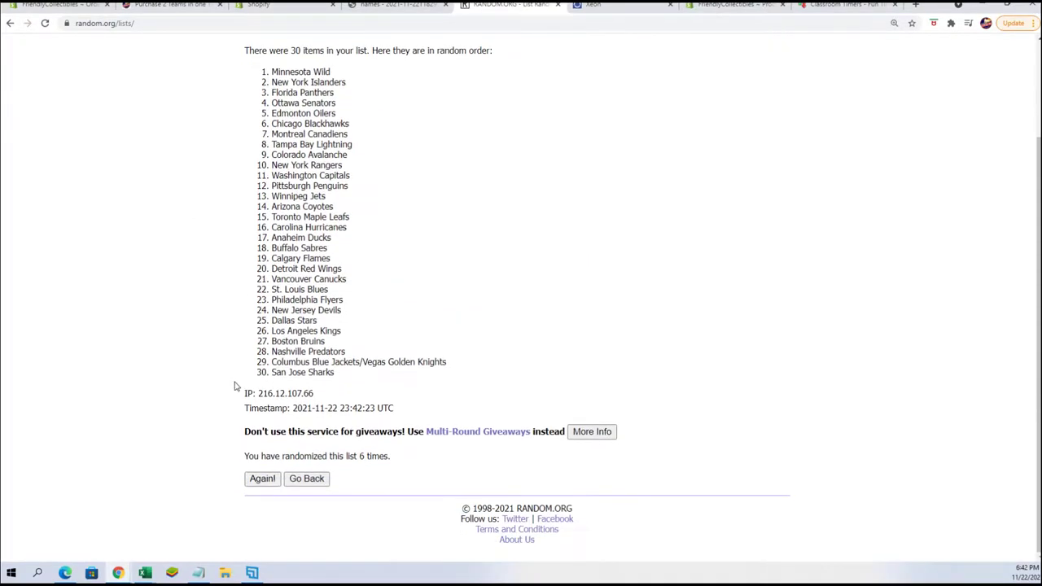
left_click(274, 480)
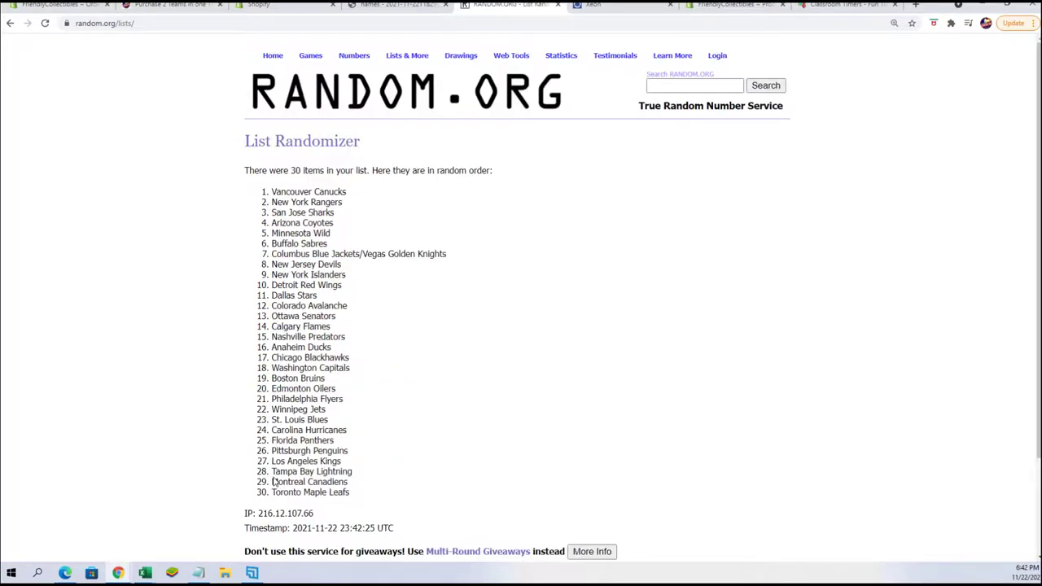
- Copy the full randomized team list and switch to the Alpha Hockey workbook, cancelling the request to close it
left_click_drag(361, 498, 271, 192)
right_click(278, 190)
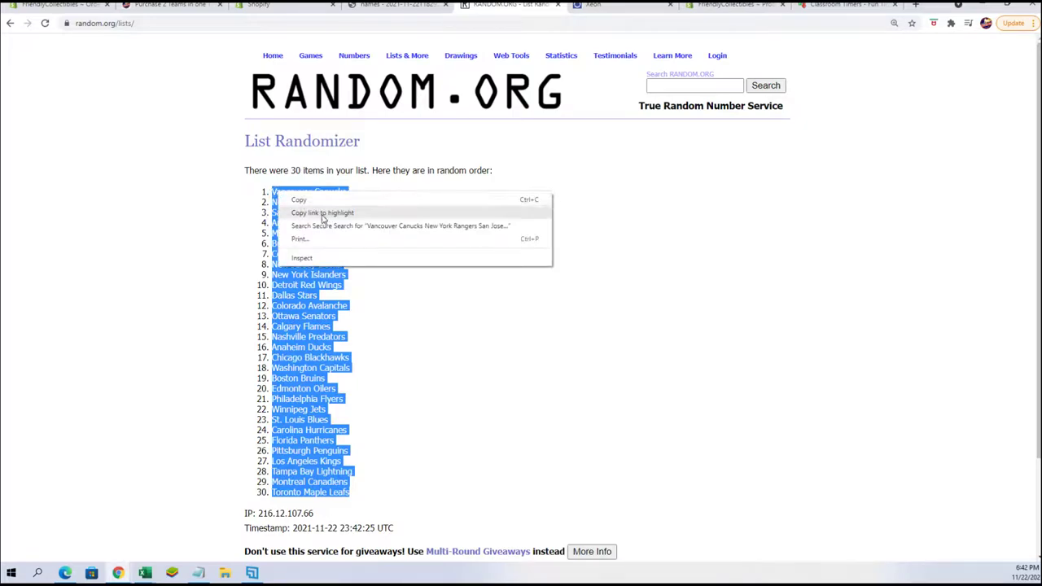
left_click(300, 199)
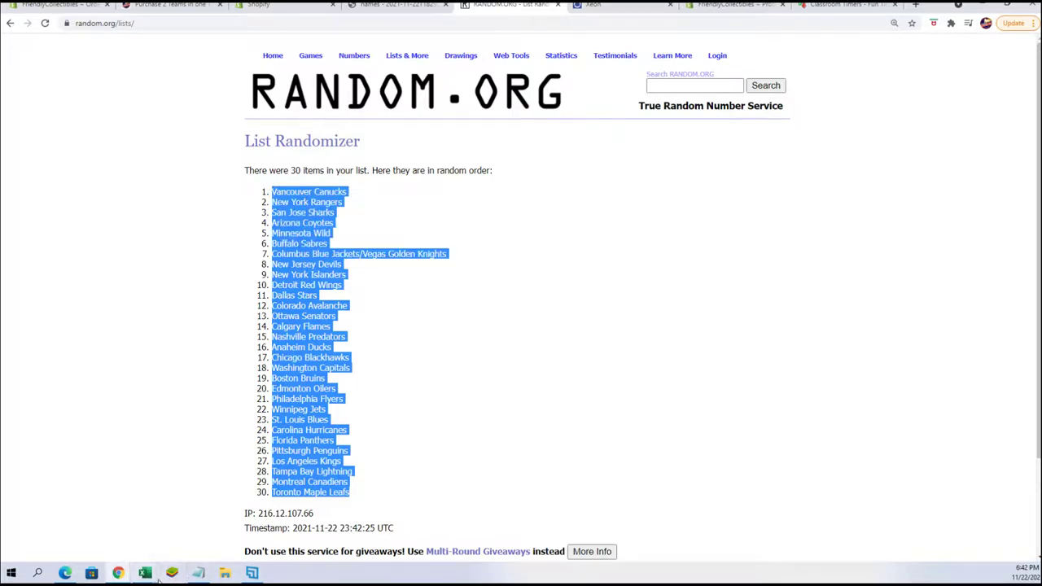
mouse_move(149, 577)
left_click(213, 487)
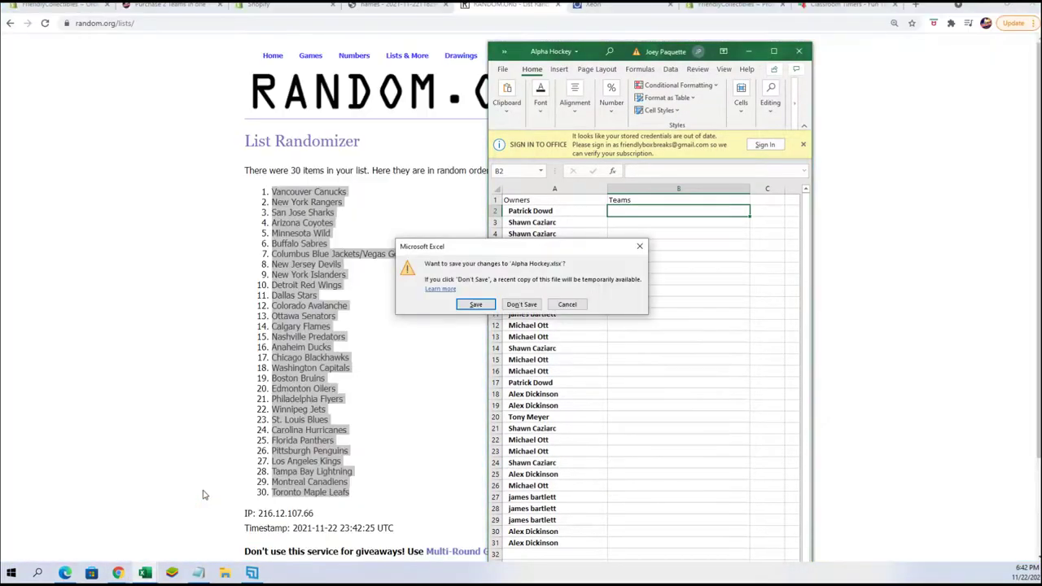
left_click(576, 305)
- Paste the copied teams as unformatted text into the Teams column, starting at cell B2
right_click(633, 211)
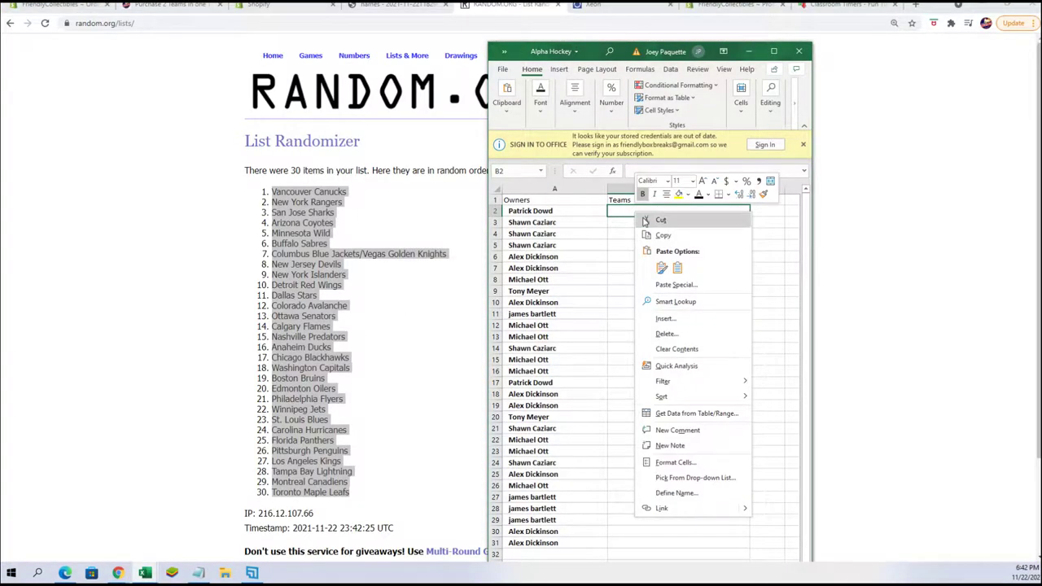
left_click(665, 287)
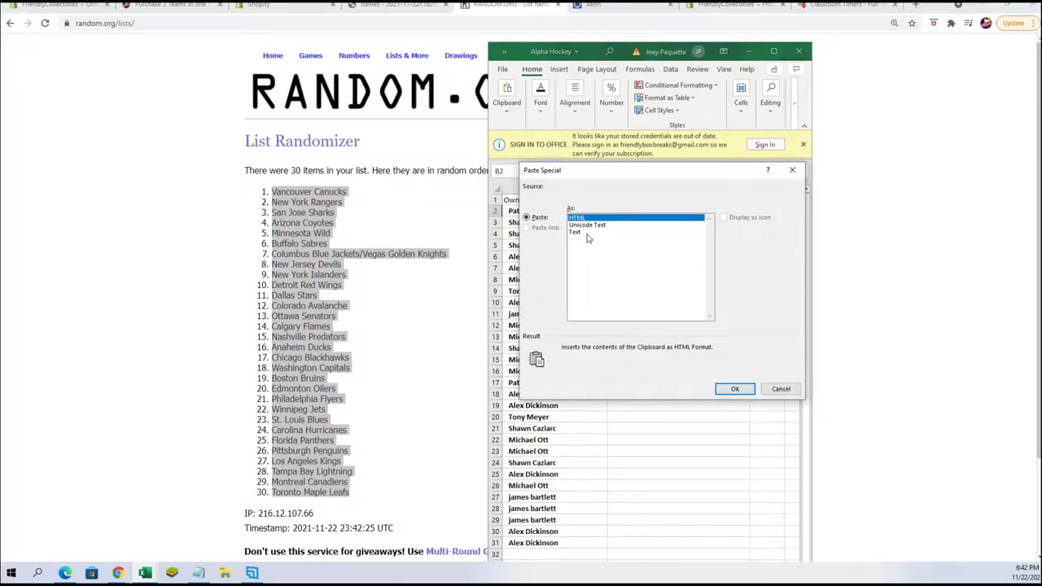
left_click(580, 232)
left_click(734, 388)
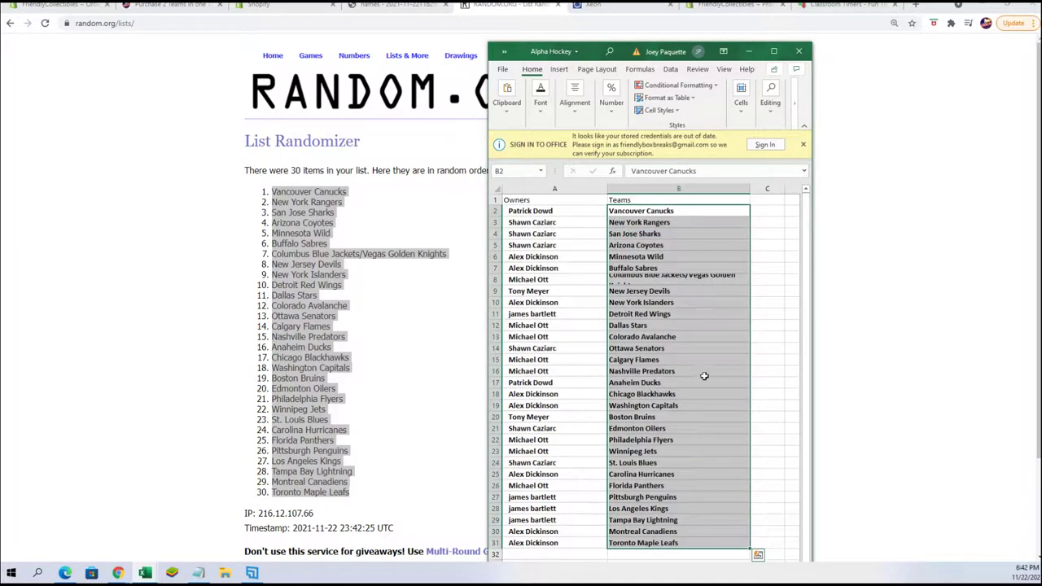
left_click(798, 224)
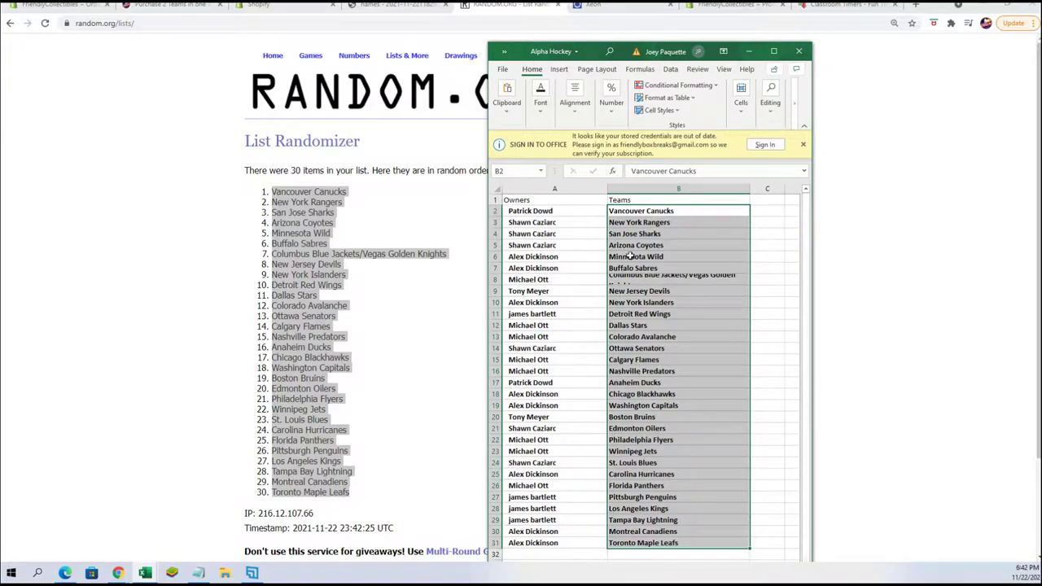